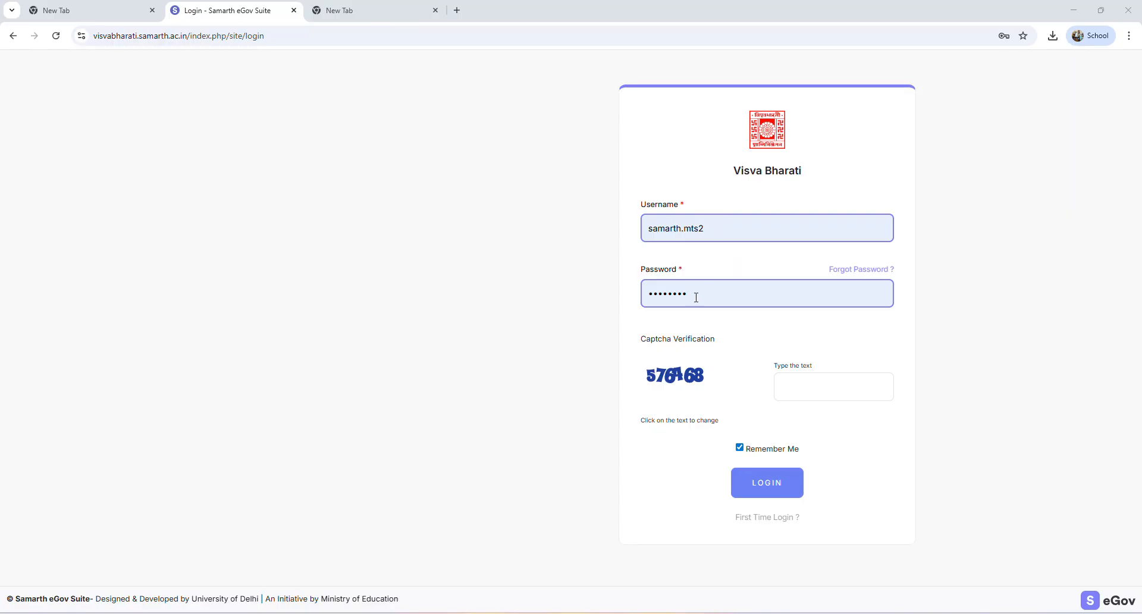
Enter the captcha verification text and log in to the Visva Bharati Samarth portal with the prefilled credentials
left_click(809, 385)
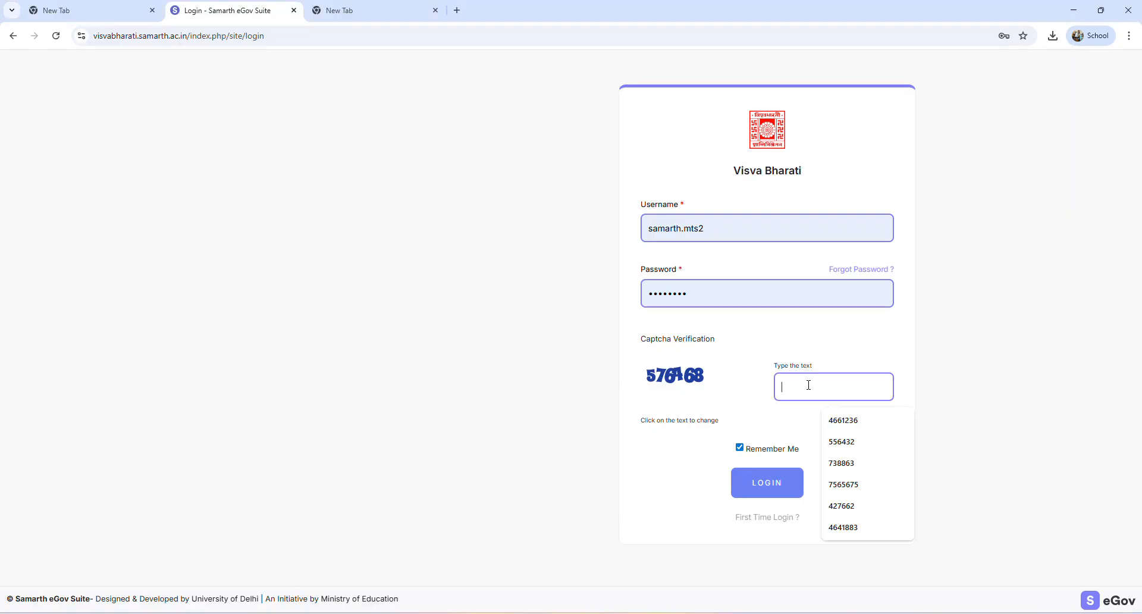
type("57")
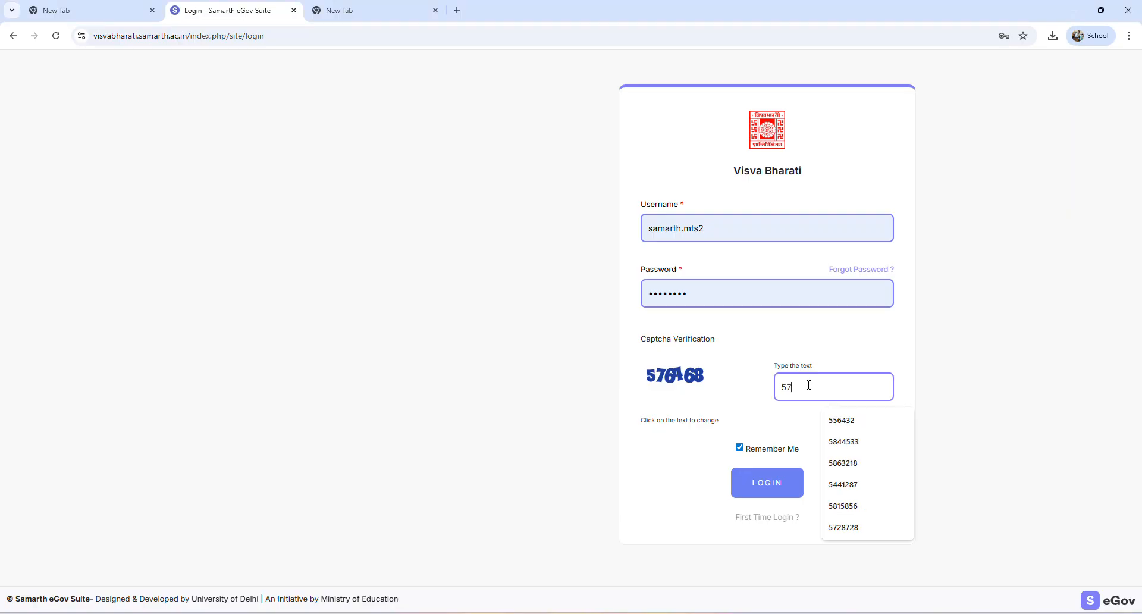
type("646")
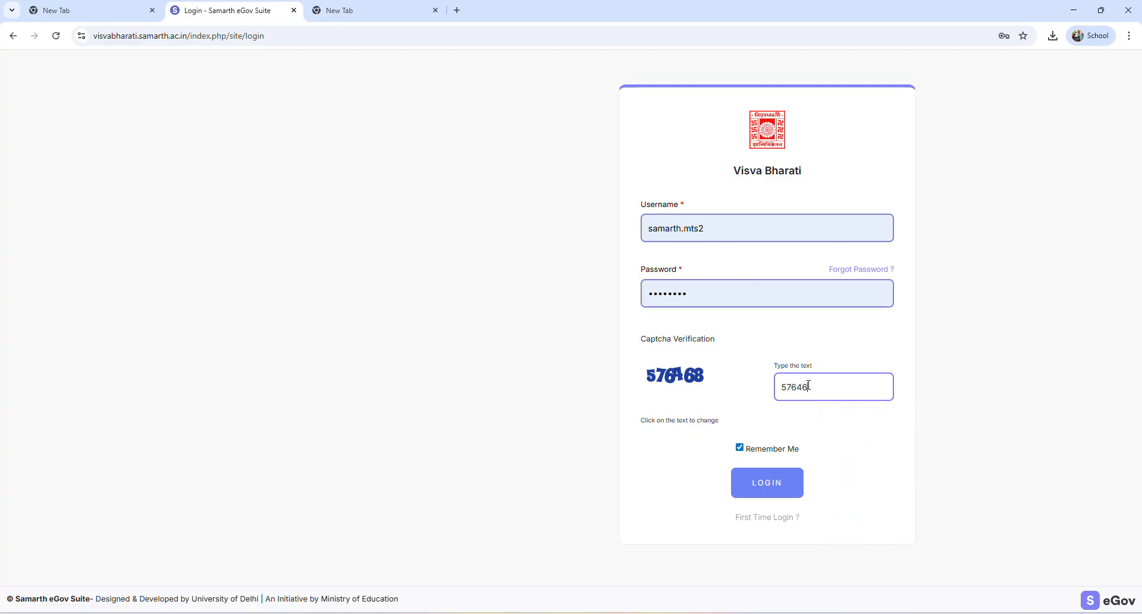
left_click(775, 491)
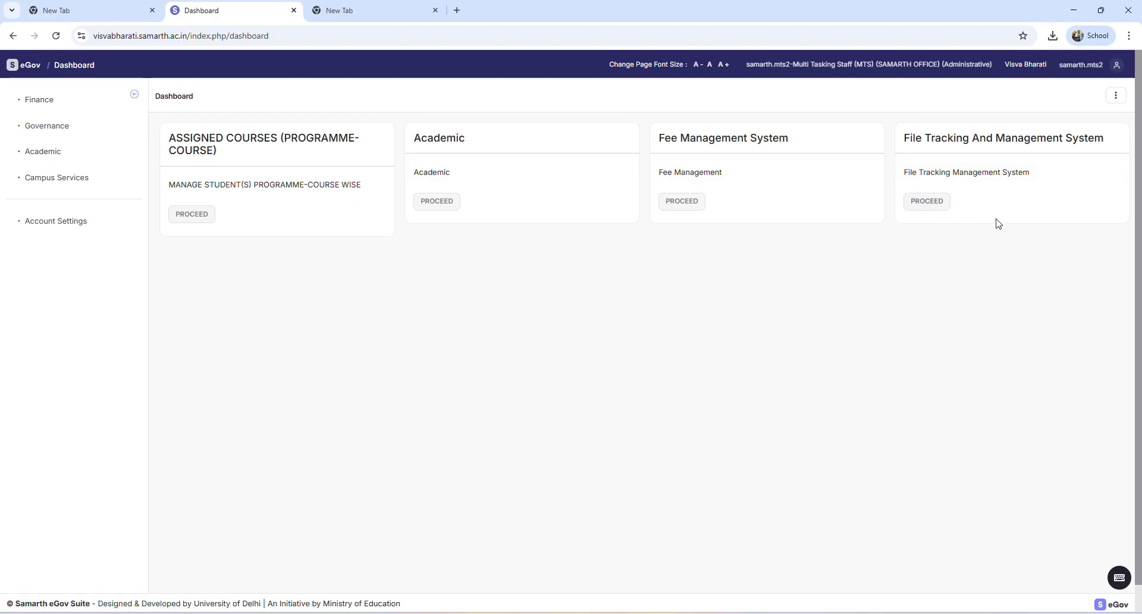
Open the File Tracking And Management System module
left_click_drag(901, 142, 1110, 153)
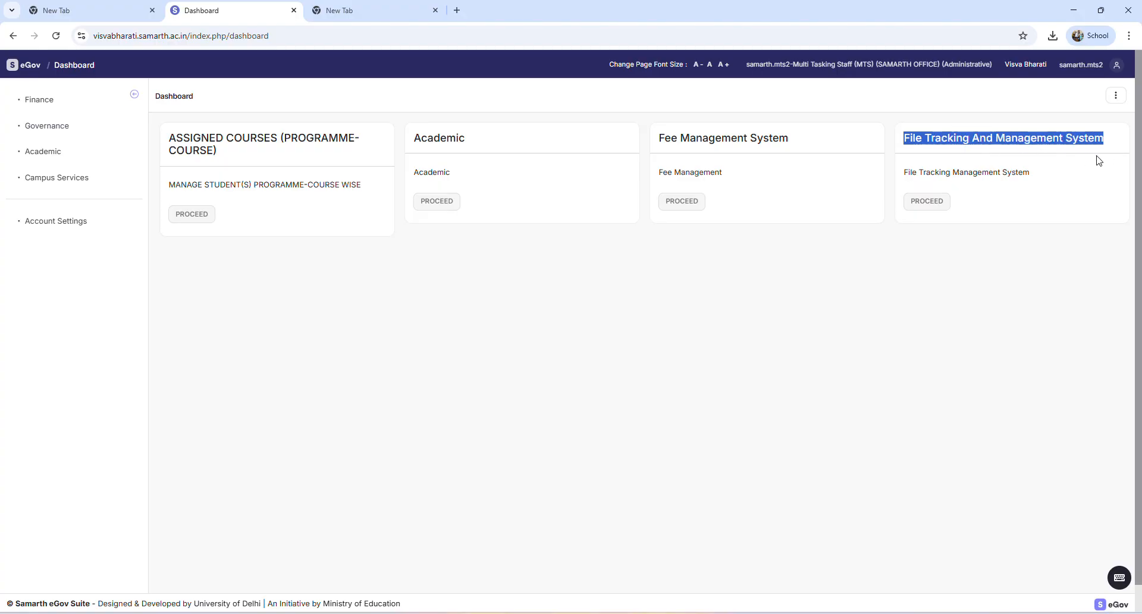
left_click(1099, 160)
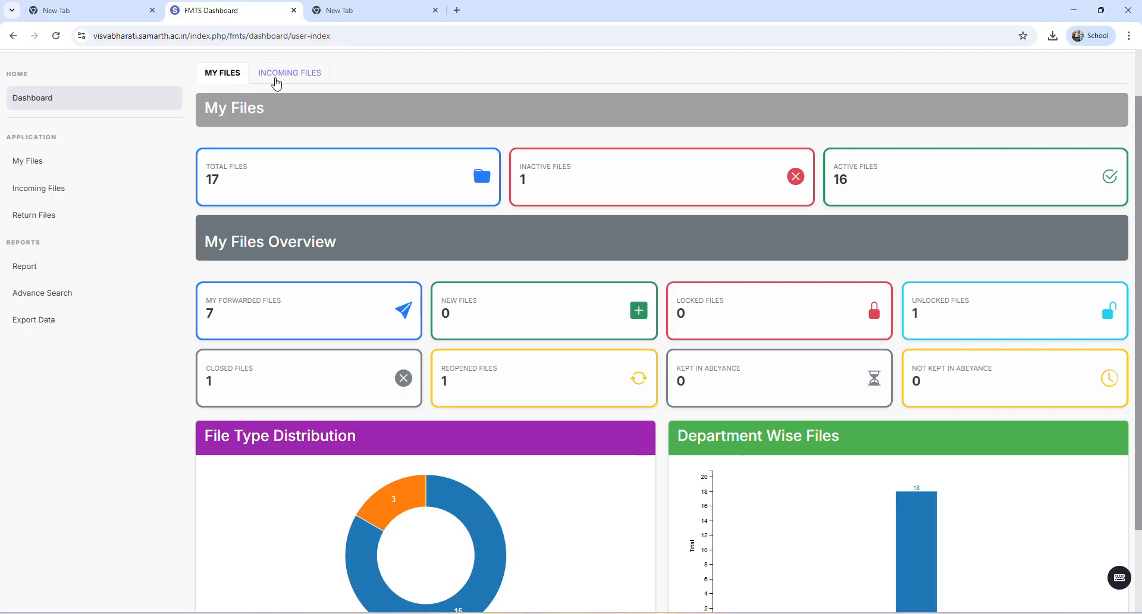
Examine the My Files dashboard's overview, File Type Distribution chart and Department Wise Files chart
left_click(277, 83)
left_click(229, 83)
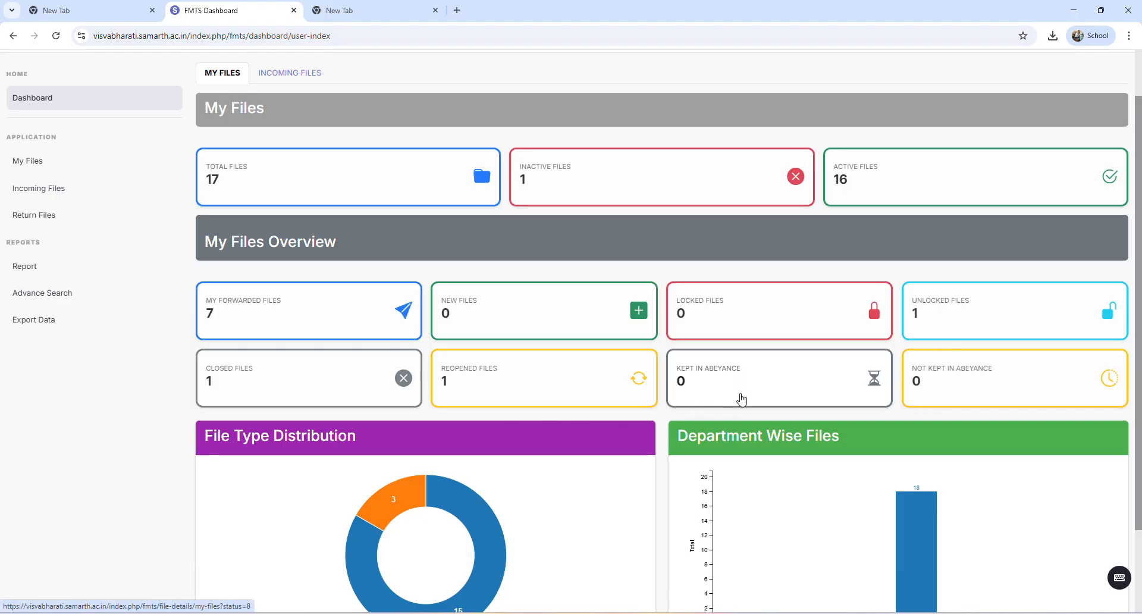
scroll(737, 398, "down", 1)
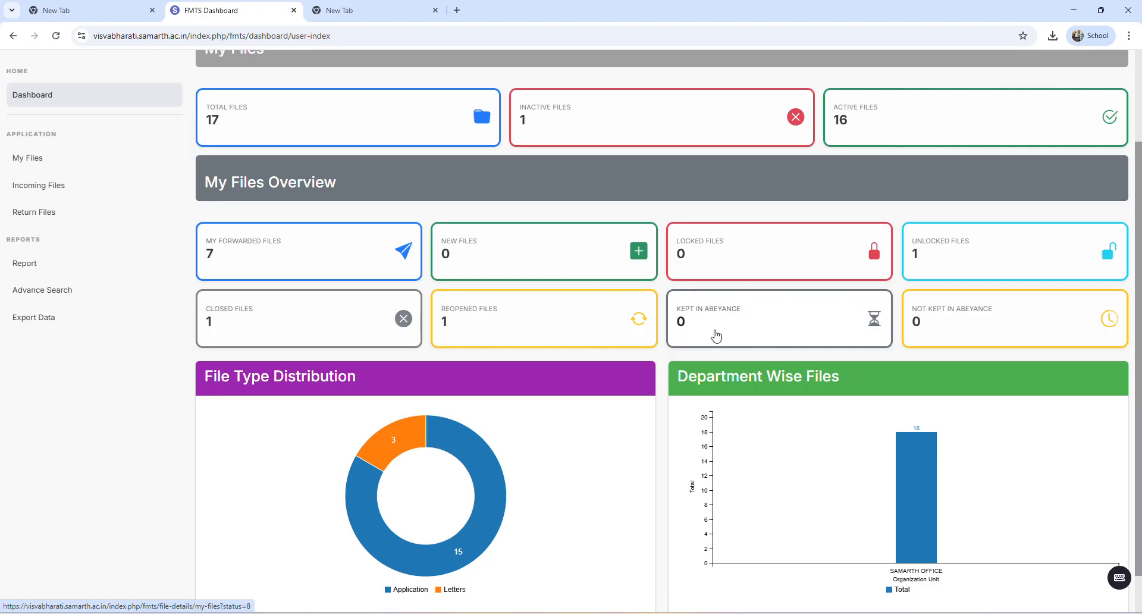
scroll(642, 423, "down", 1)
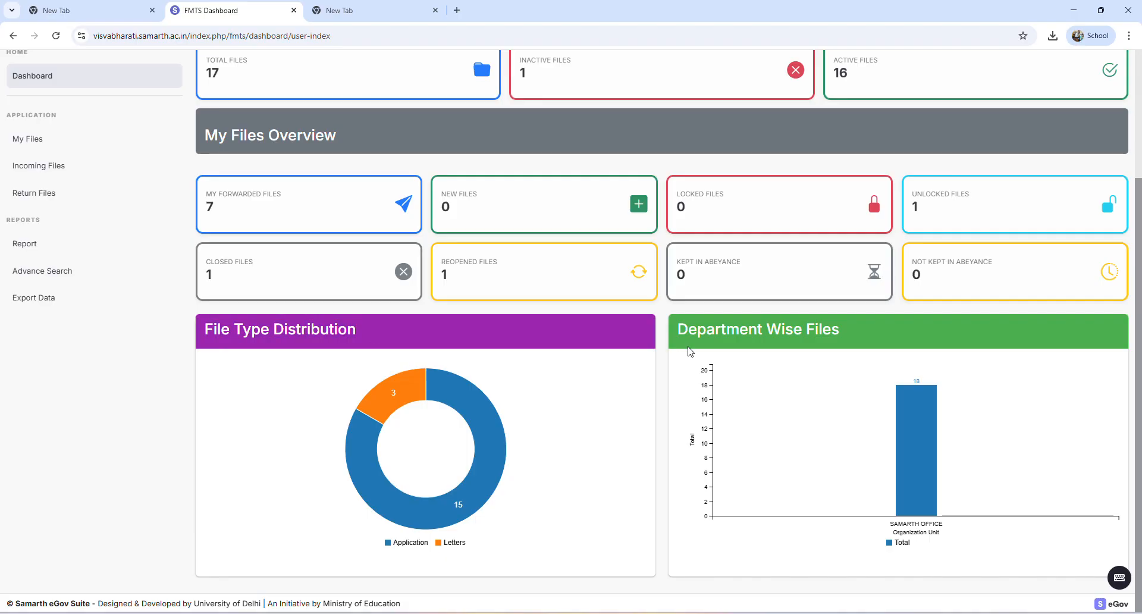
left_click_drag(682, 327, 845, 333)
left_click(855, 336)
mouse_move(914, 473)
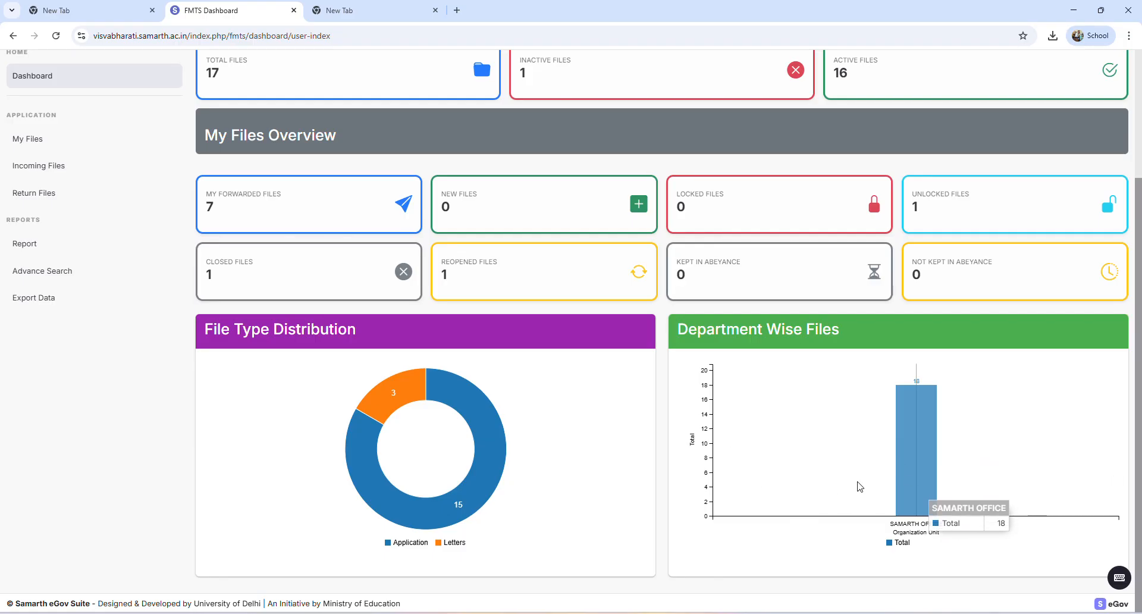
scroll(862, 544, "up", 3)
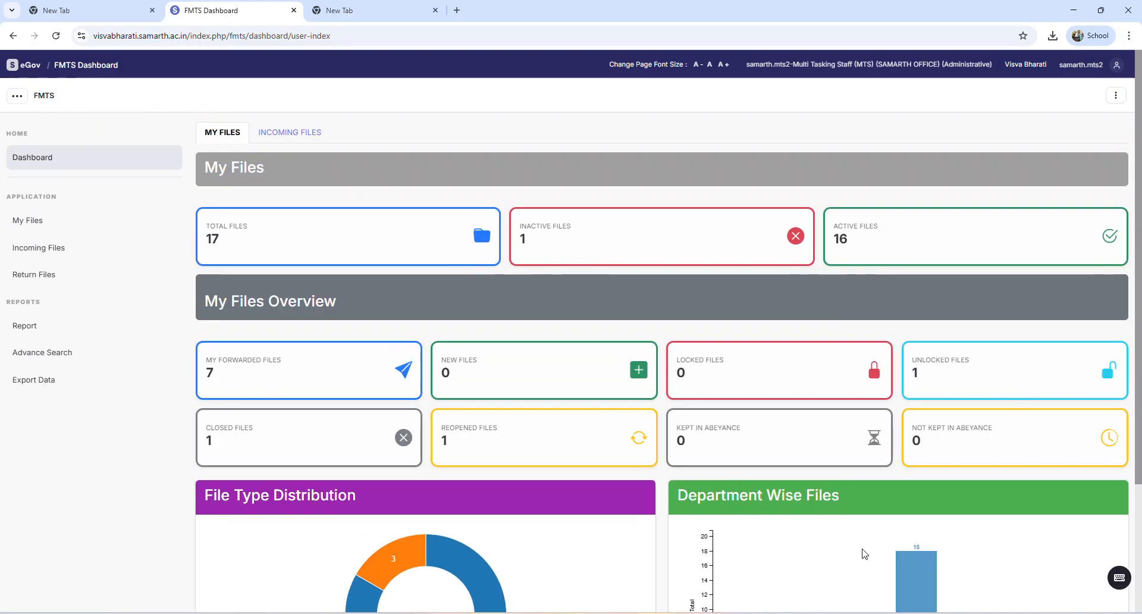
Examine the Incoming Files dashboard, including the total, pending, opened, responded, returned and forwarded files
left_click(297, 139)
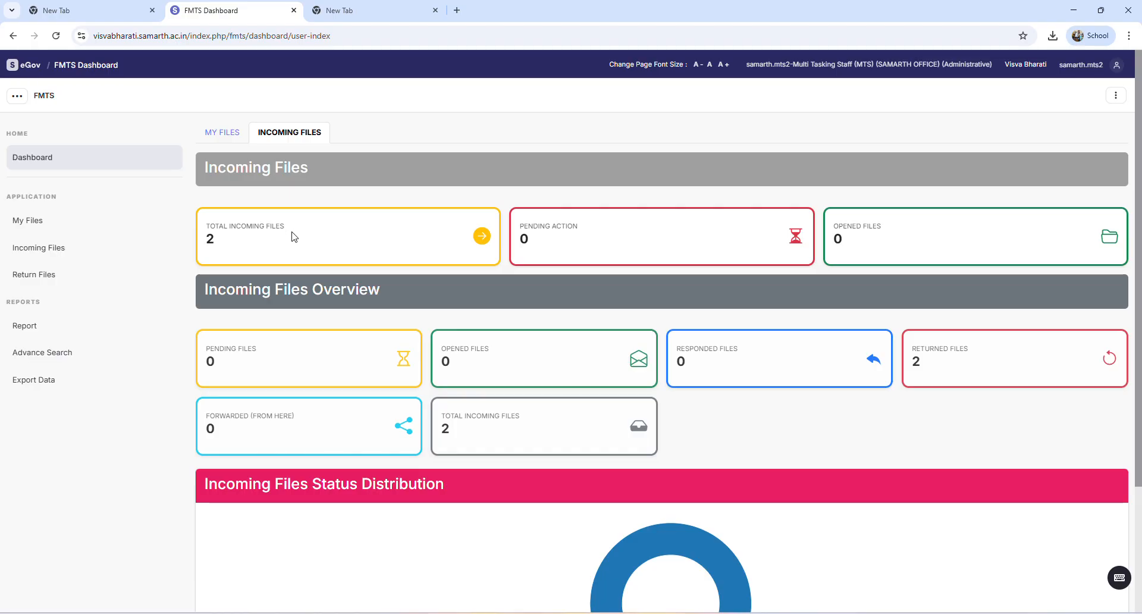
left_click_drag(285, 226, 203, 231)
left_click(211, 245)
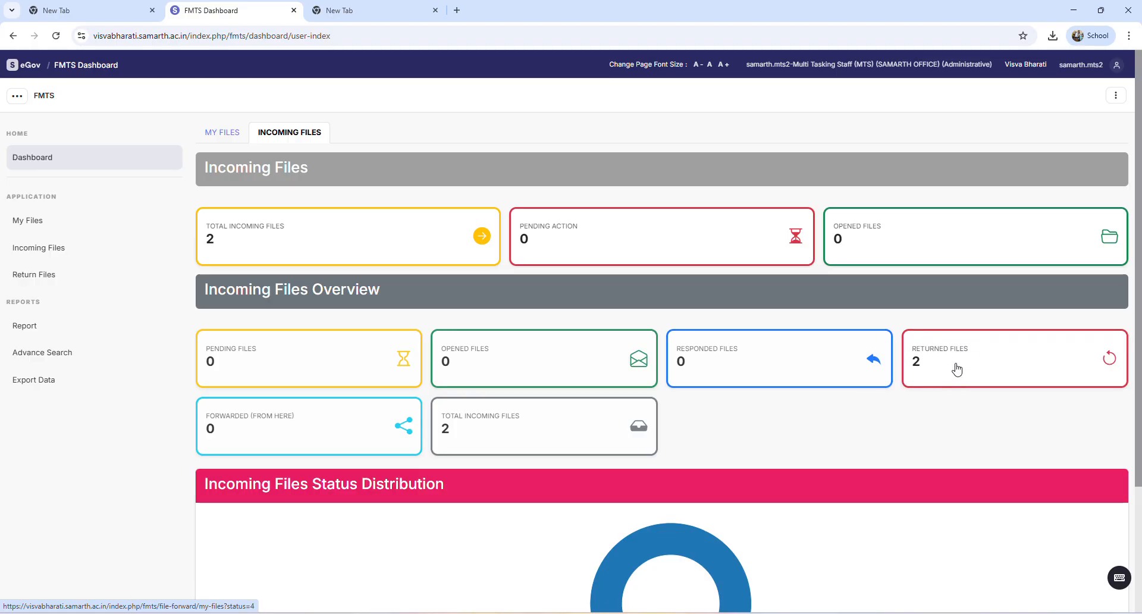
scroll(264, 439, "down", 2)
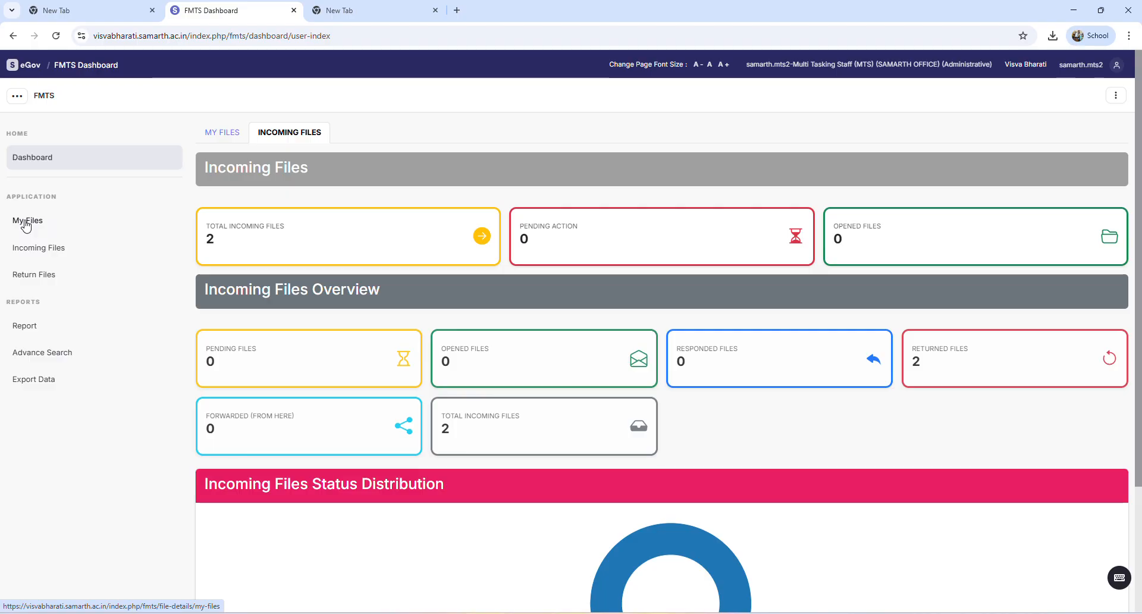
Go to the My Files list and open the form for adding a new file
left_click(26, 224)
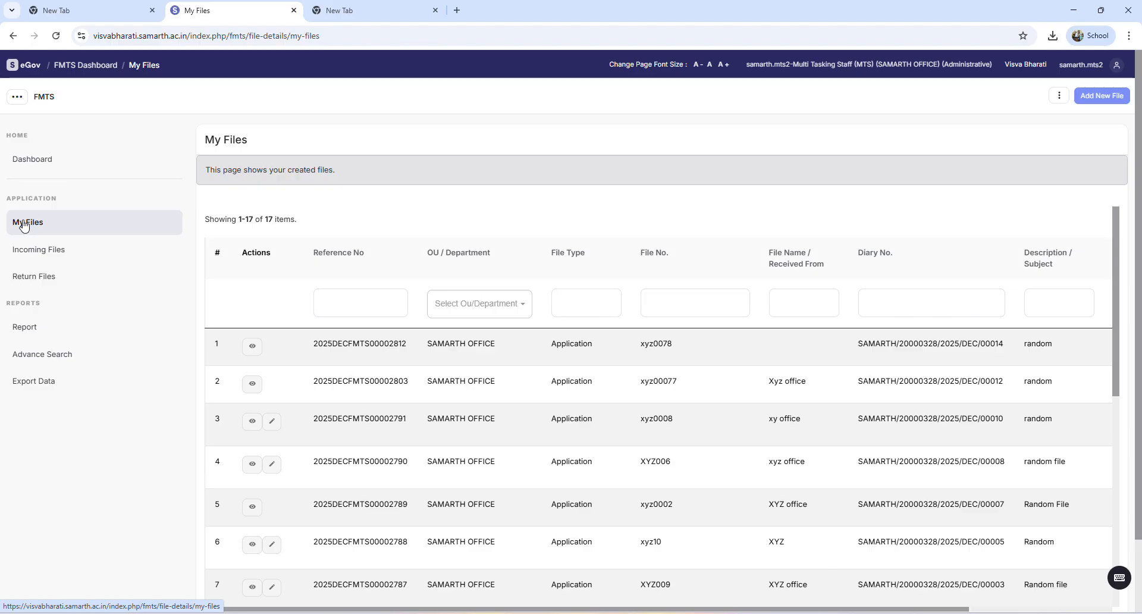
left_click(1087, 95)
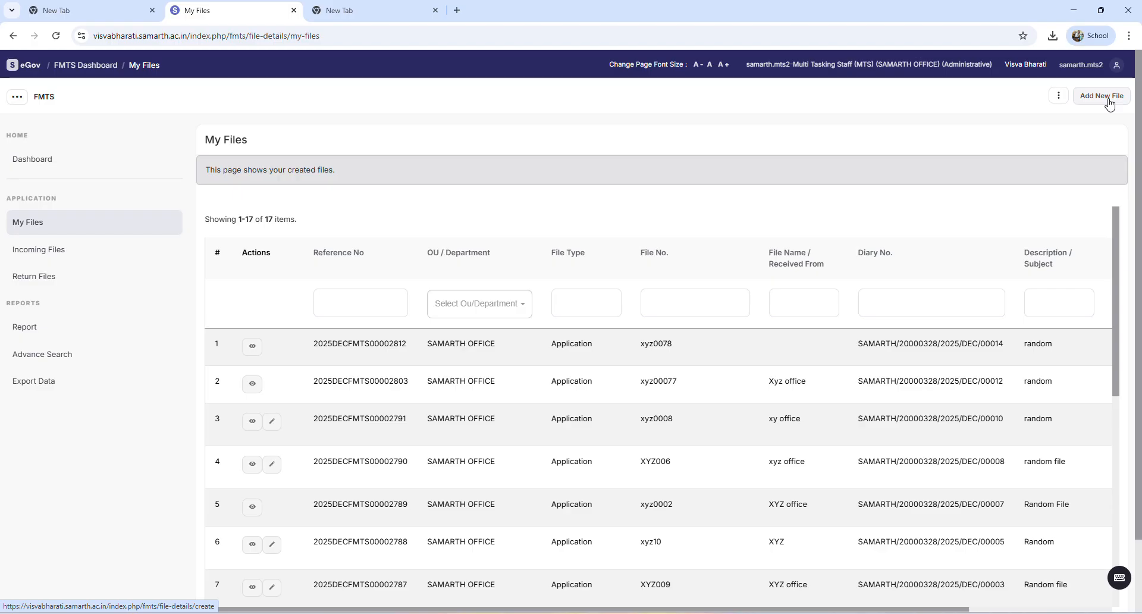
left_click(1108, 98)
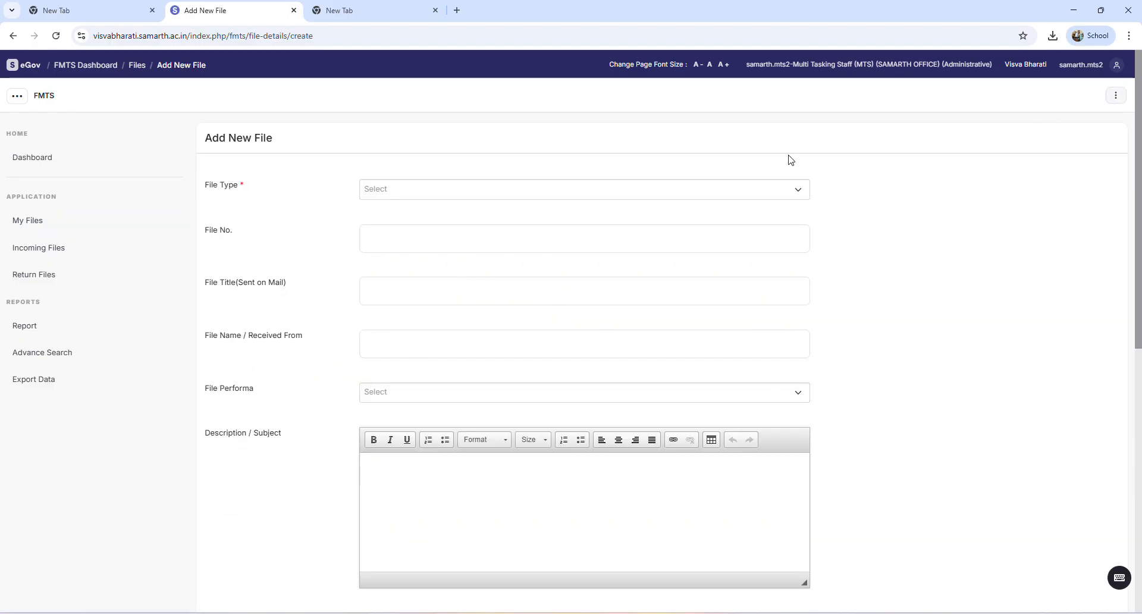
scroll(271, 273, "down", 2)
scroll(282, 258, "up", 1)
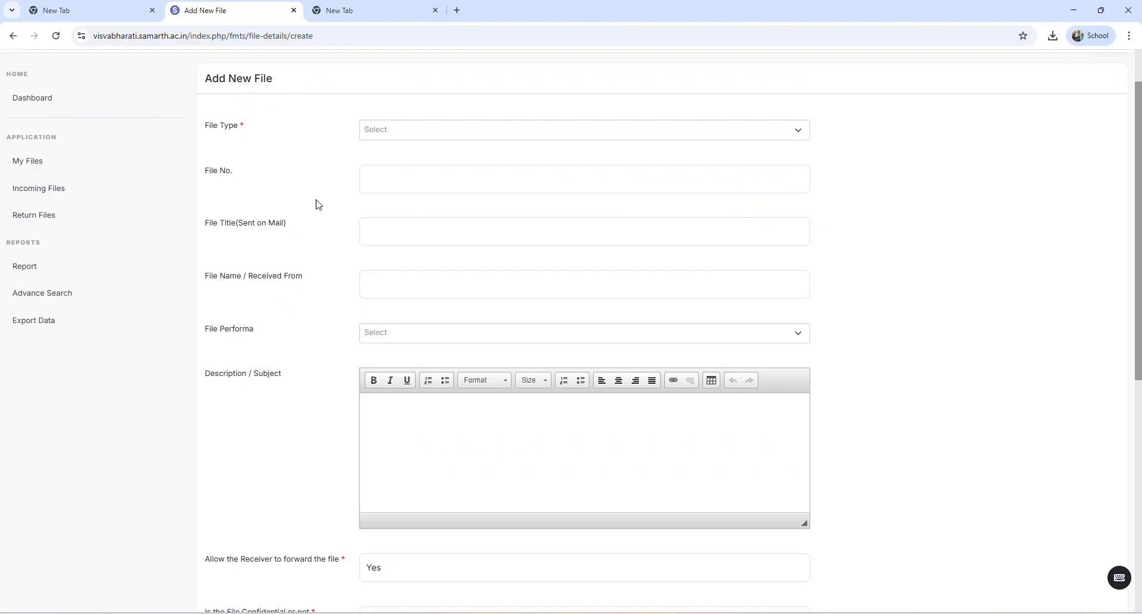
Look through the available File Type options in the new file form and leave the type unselected
left_click(381, 138)
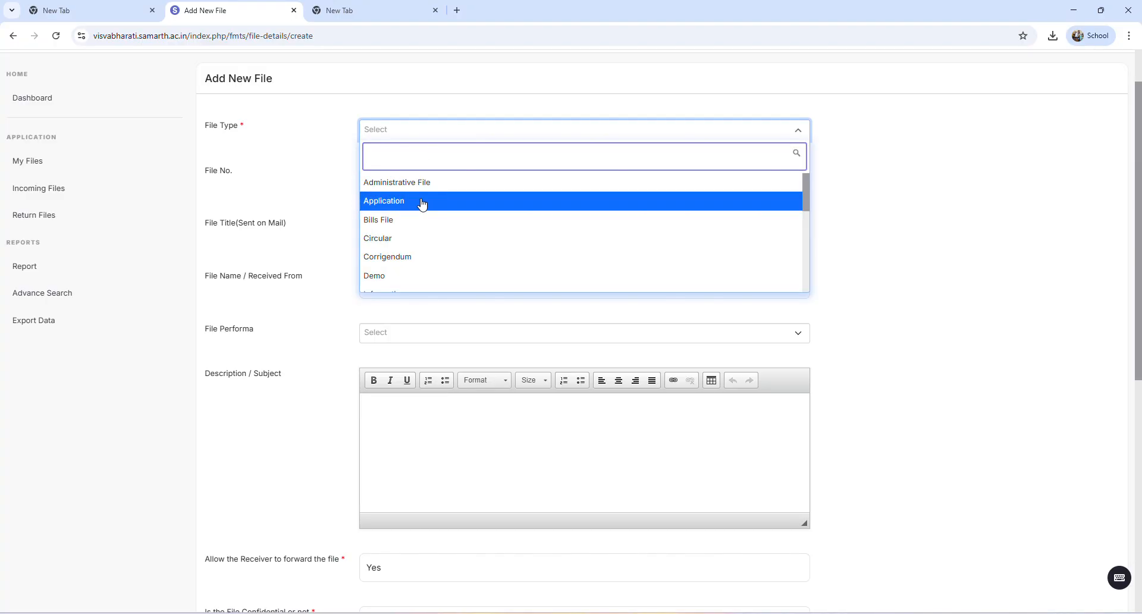
scroll(419, 227, "down", 3)
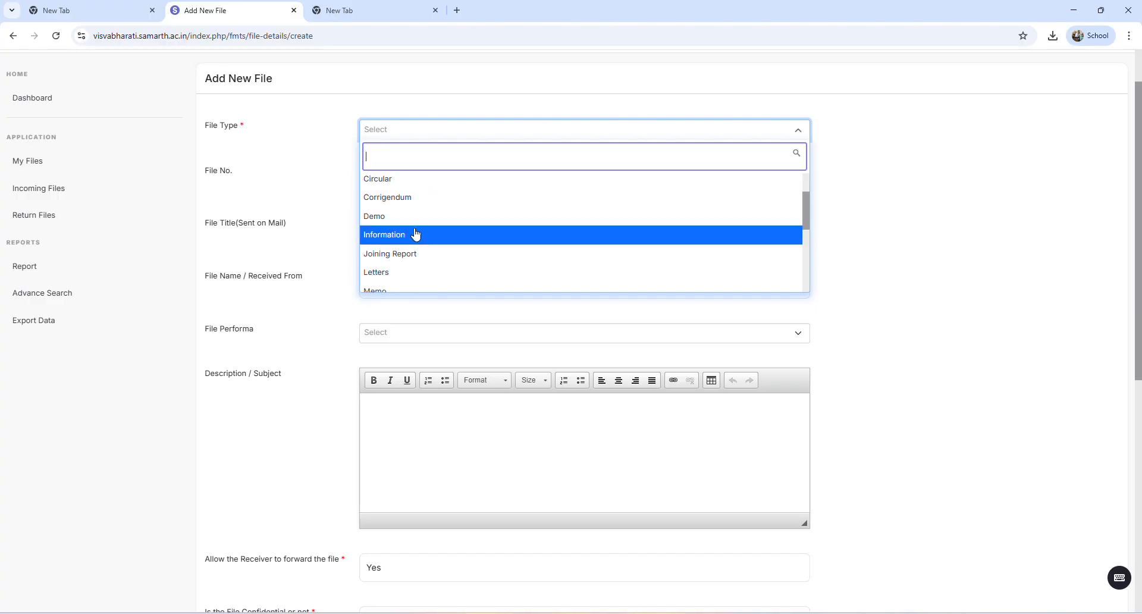
scroll(404, 275, "down", 3)
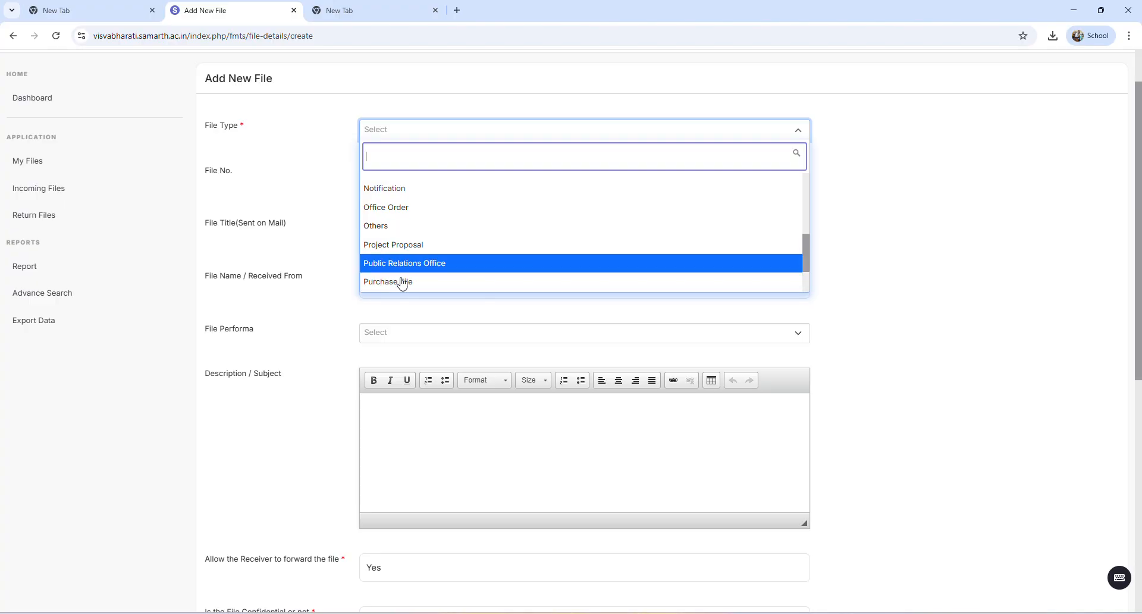
scroll(405, 289, "up", 6)
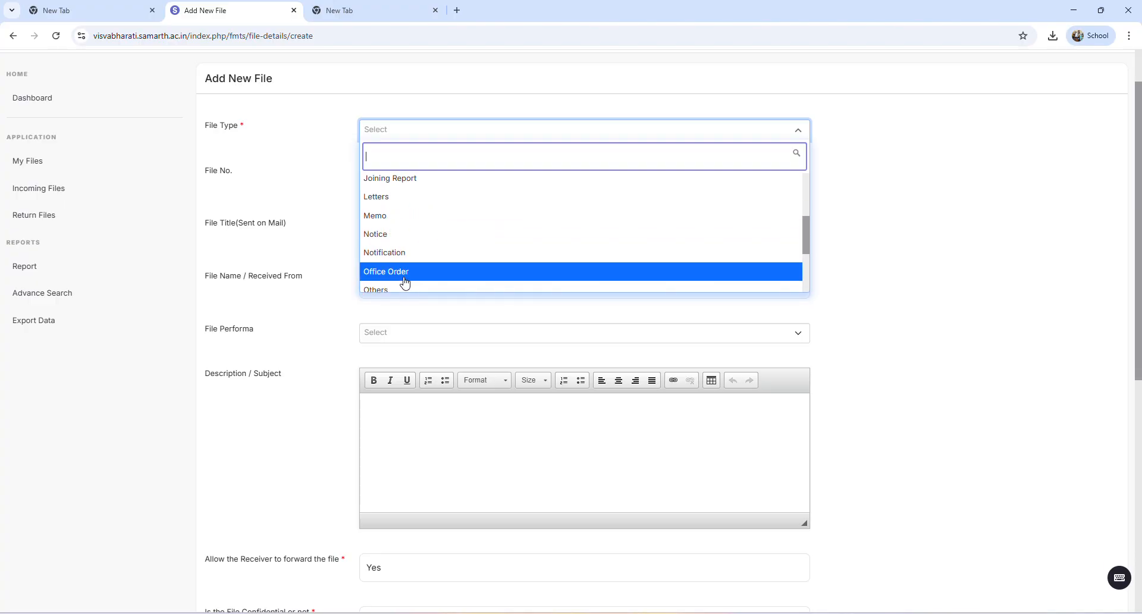
left_click(288, 204)
Examine the File No., File Title and File Name / Received From fields of the new file form
left_click(382, 177)
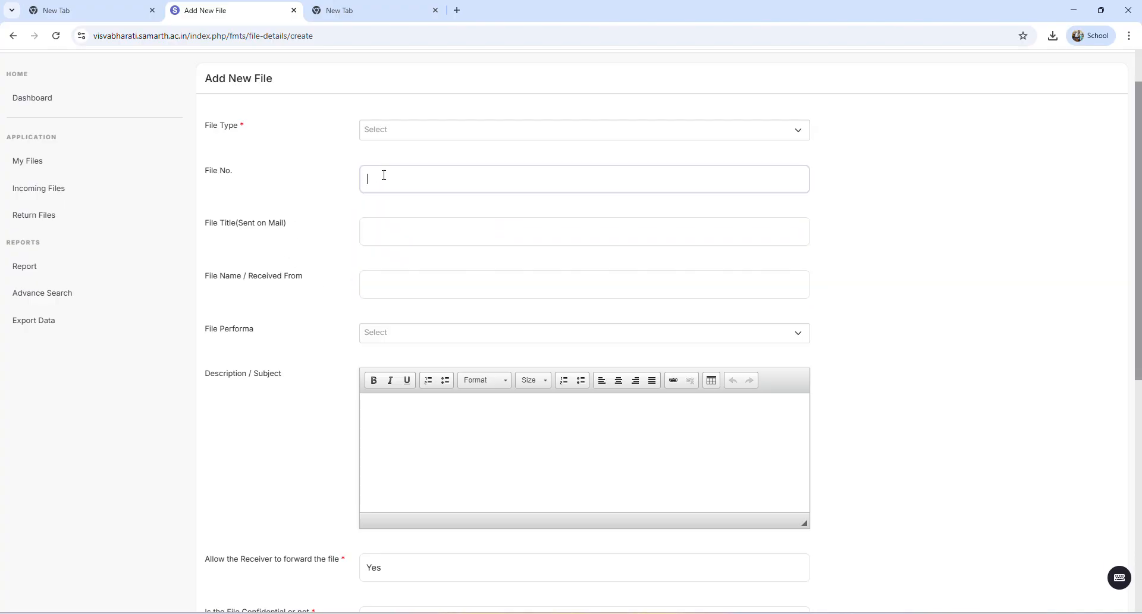
left_click(341, 207)
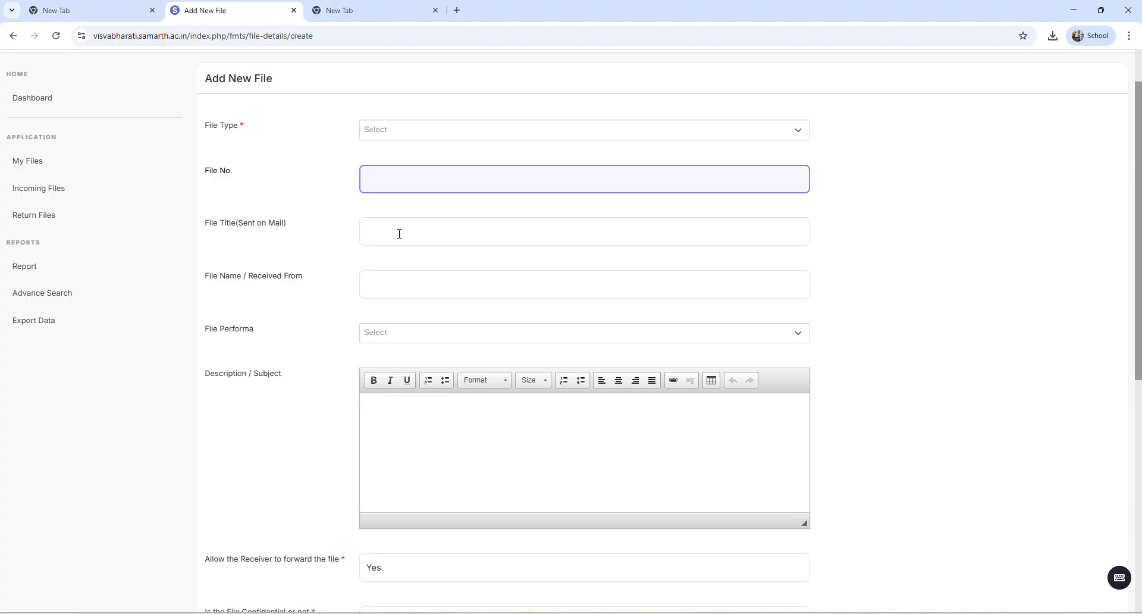
left_click(390, 285)
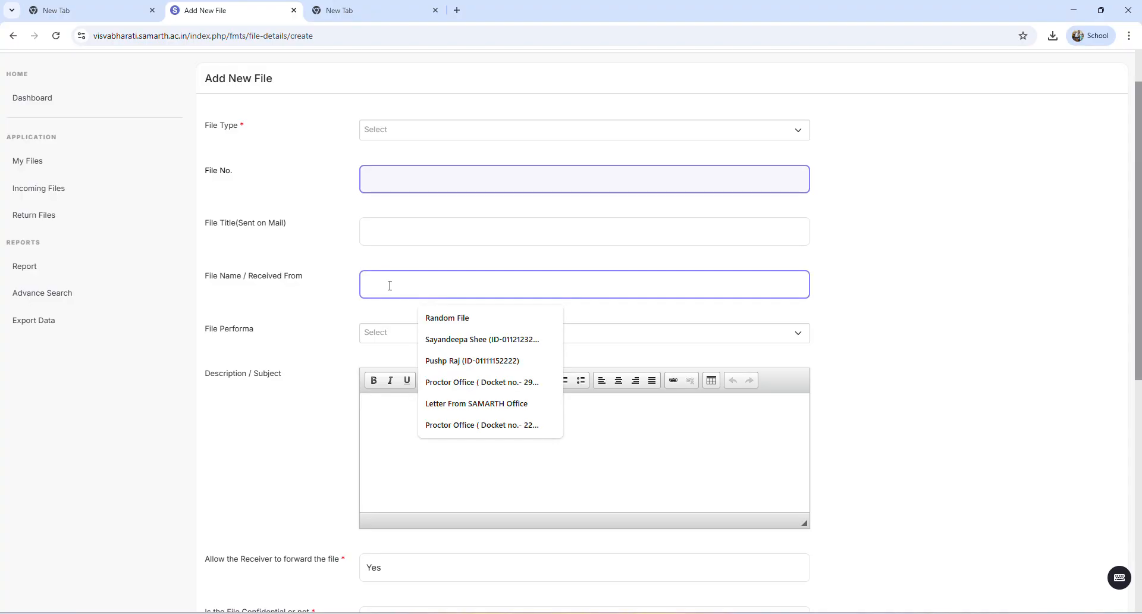
left_click(281, 281)
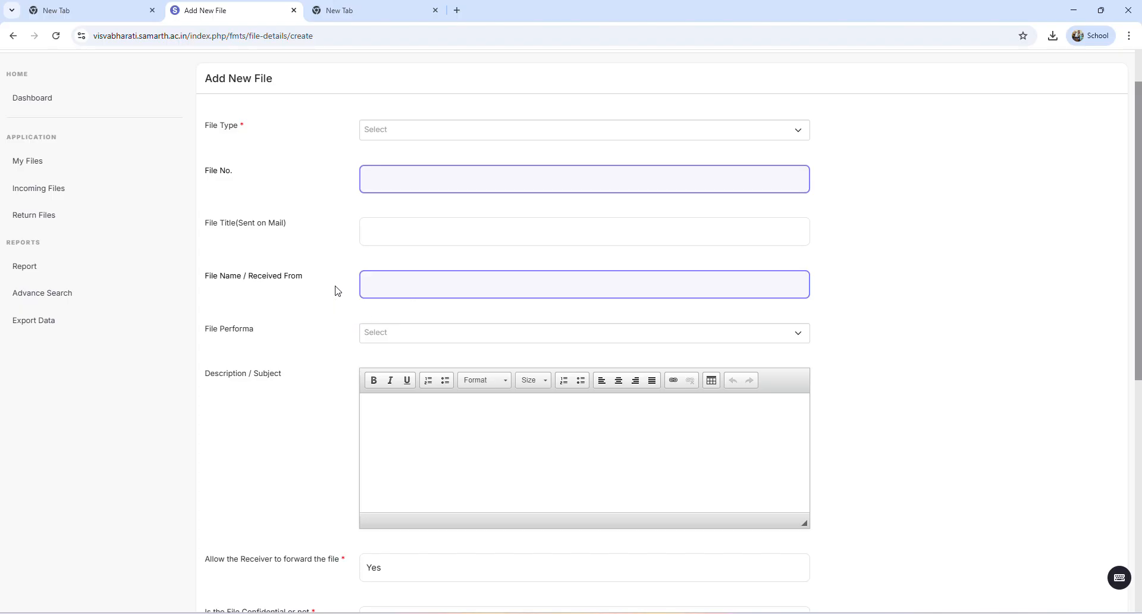
left_click(390, 284)
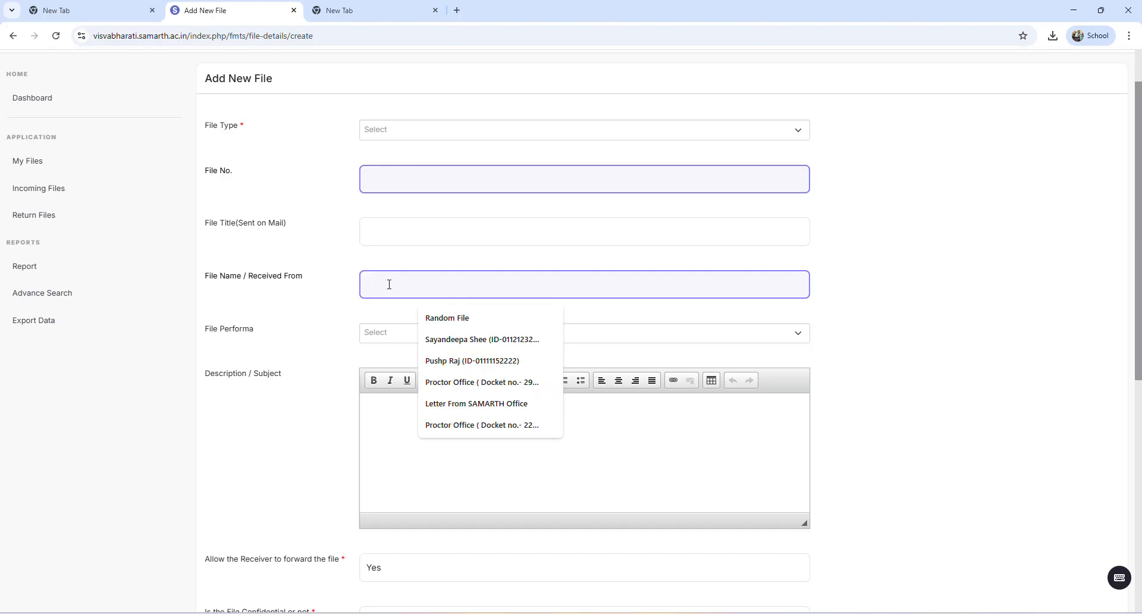
left_click(326, 313)
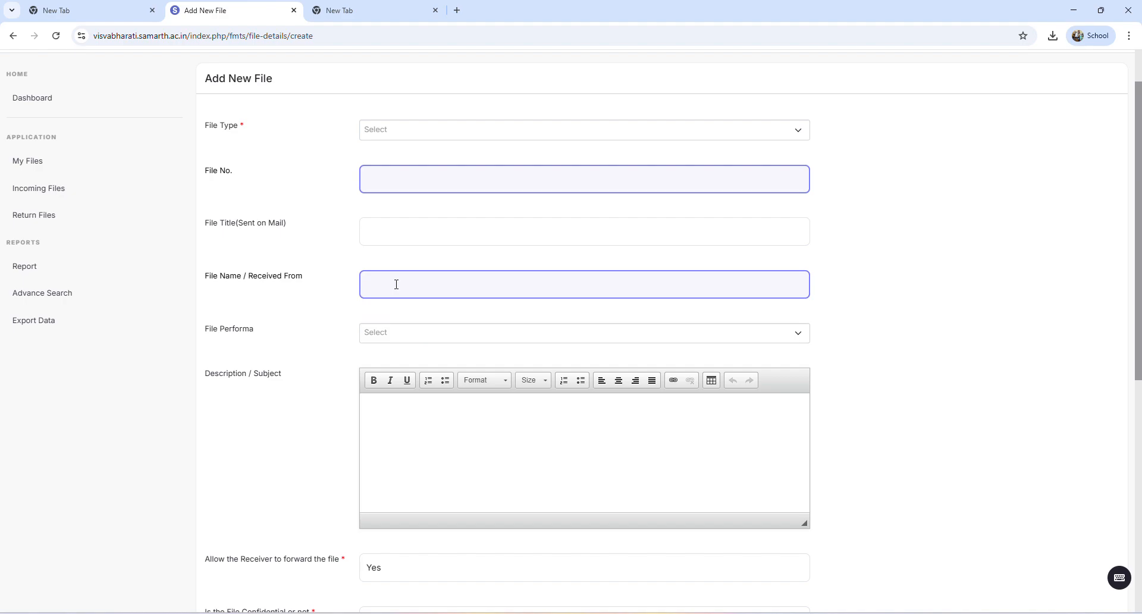
left_click(388, 286)
left_click(347, 303)
left_click(452, 286)
left_click(351, 304)
Look over the new file form from the title and Description / Subject down to the scanned copy upload
scroll(325, 406, "down", 3)
left_click(394, 231)
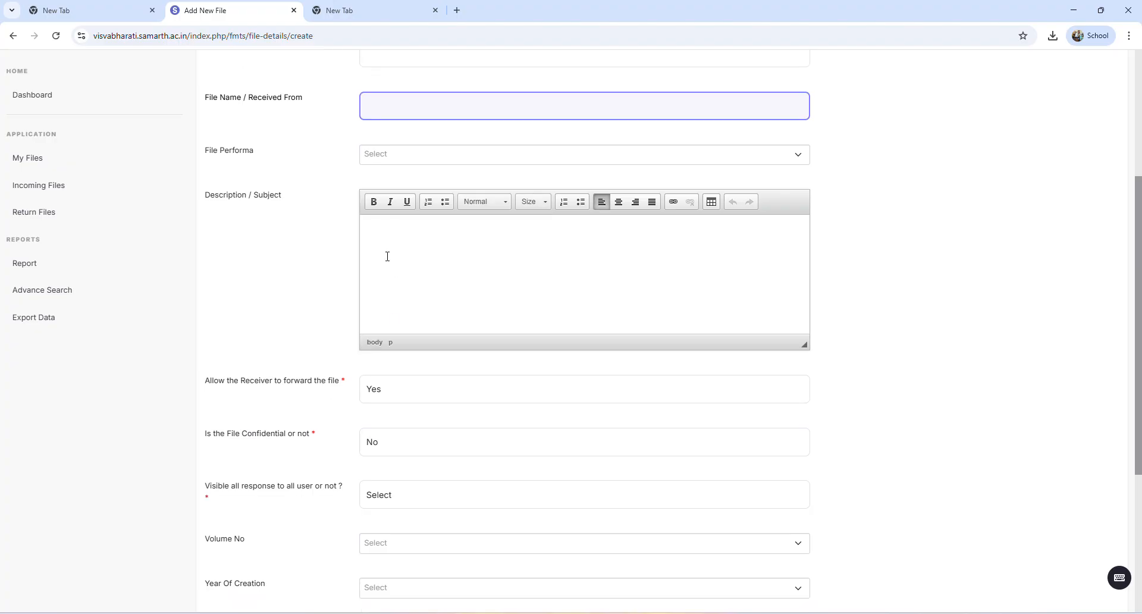
scroll(386, 271, "up", 4)
left_click(382, 292)
left_click(383, 479)
scroll(383, 482, "down", 3)
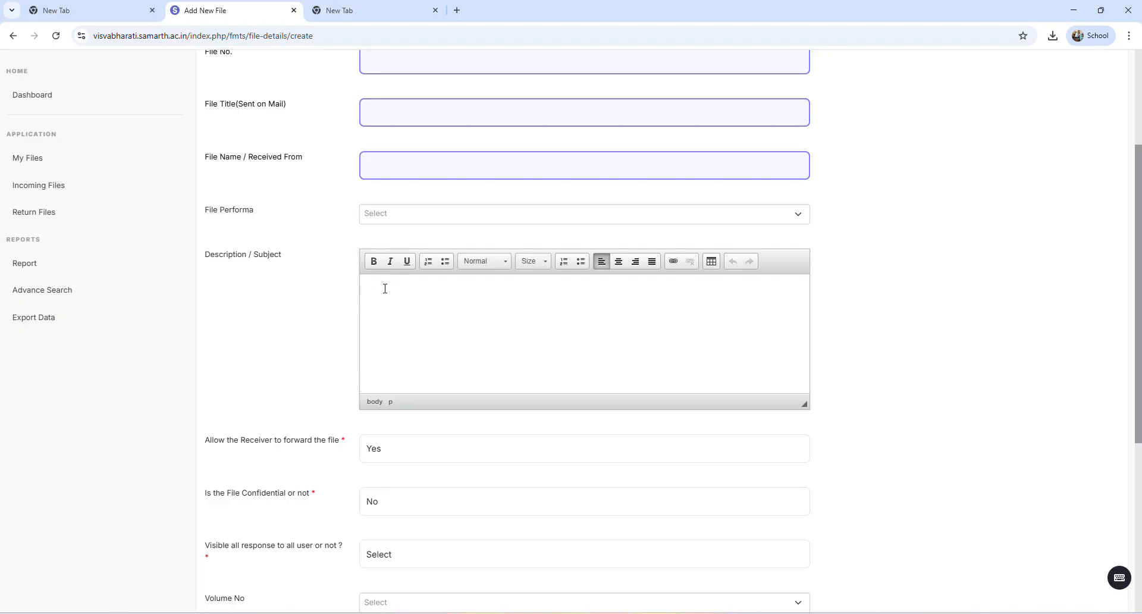
scroll(385, 334, "down", 5)
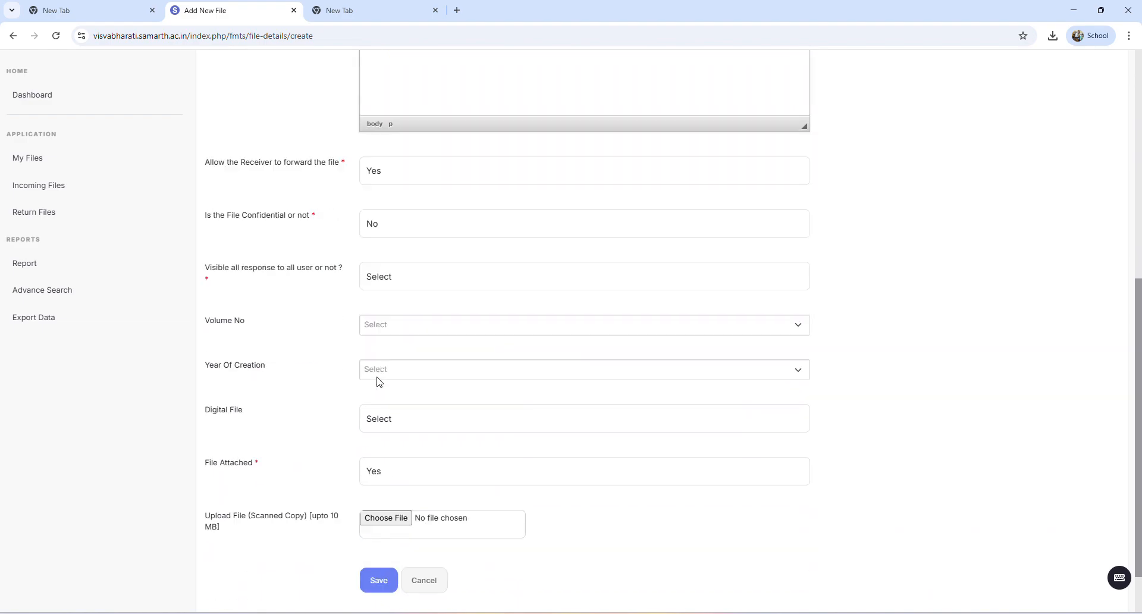
scroll(350, 479, "up", 7)
scroll(349, 473, "down", 4)
scroll(349, 473, "down", 3)
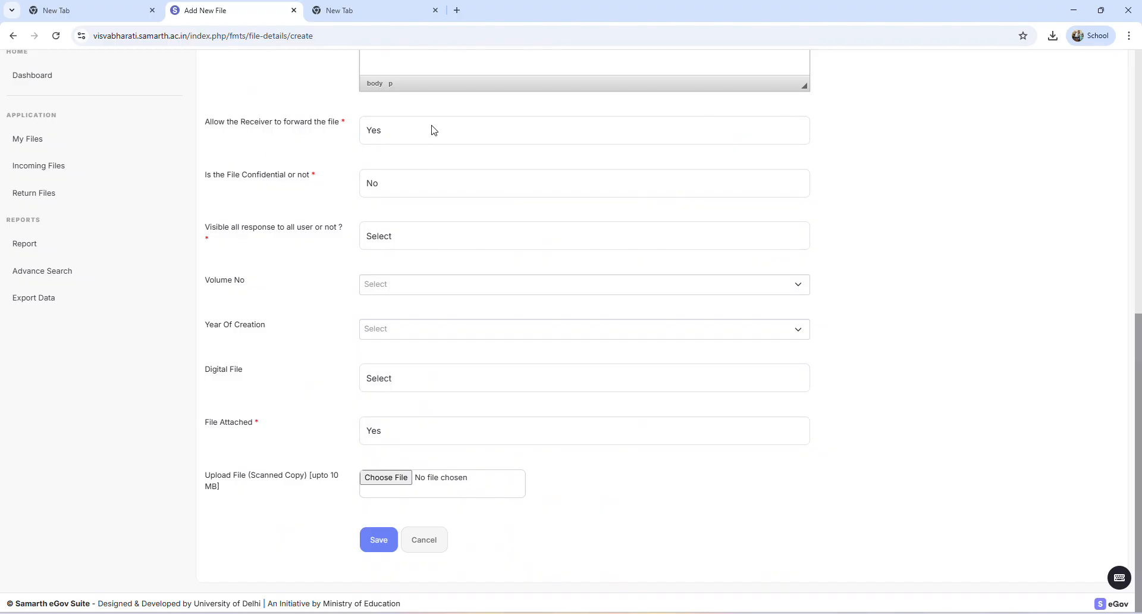
Try both answers for allowing the receiver to forward the file and settle on Yes
left_click(388, 134)
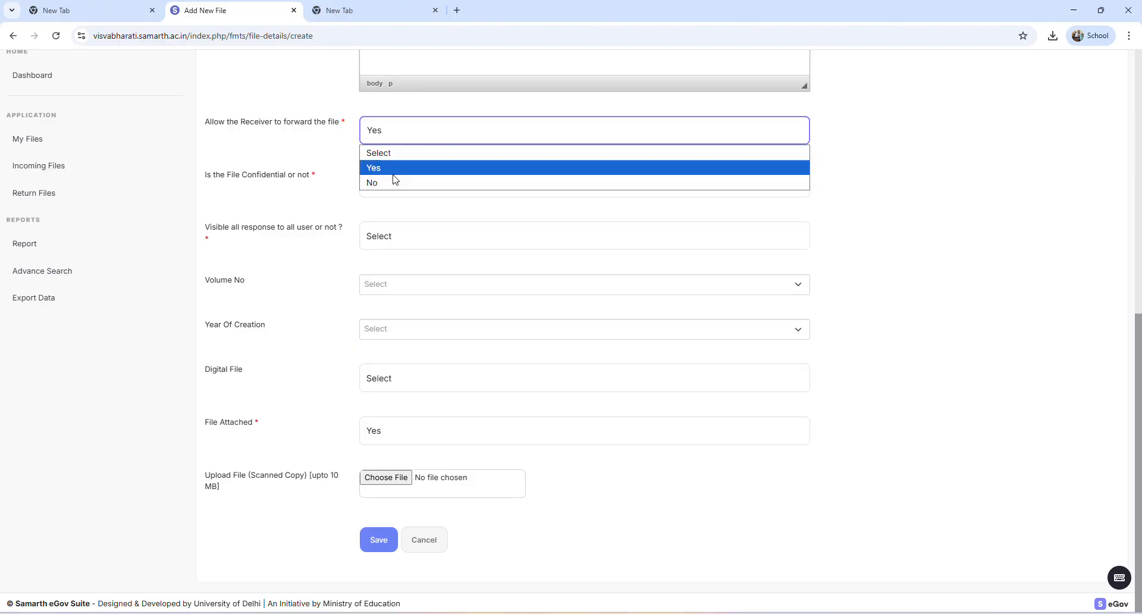
left_click(392, 168)
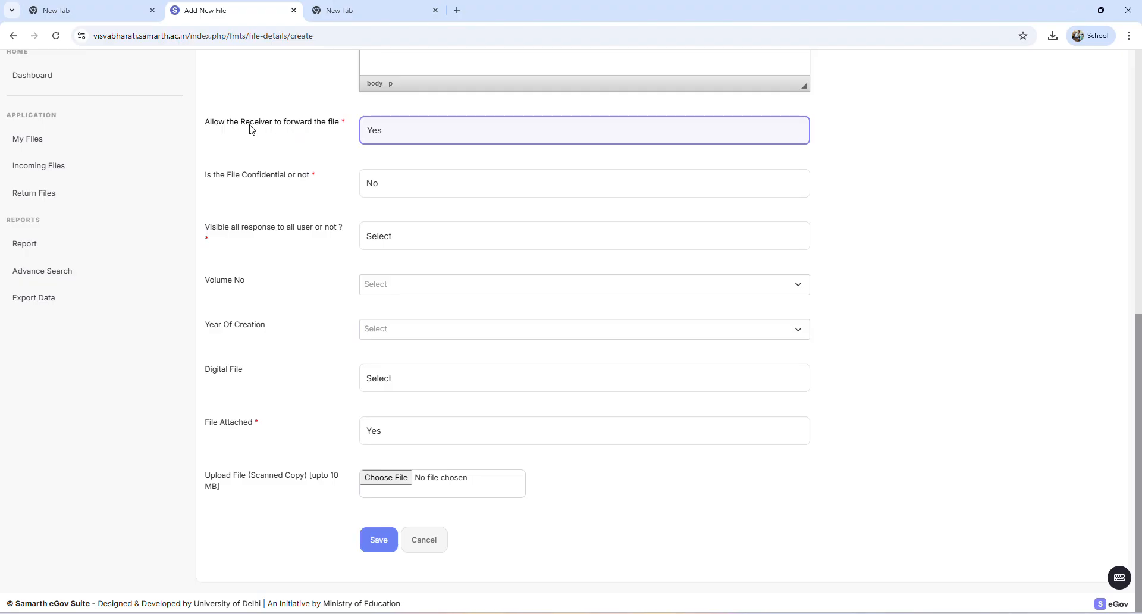
left_click(379, 132)
left_click(393, 185)
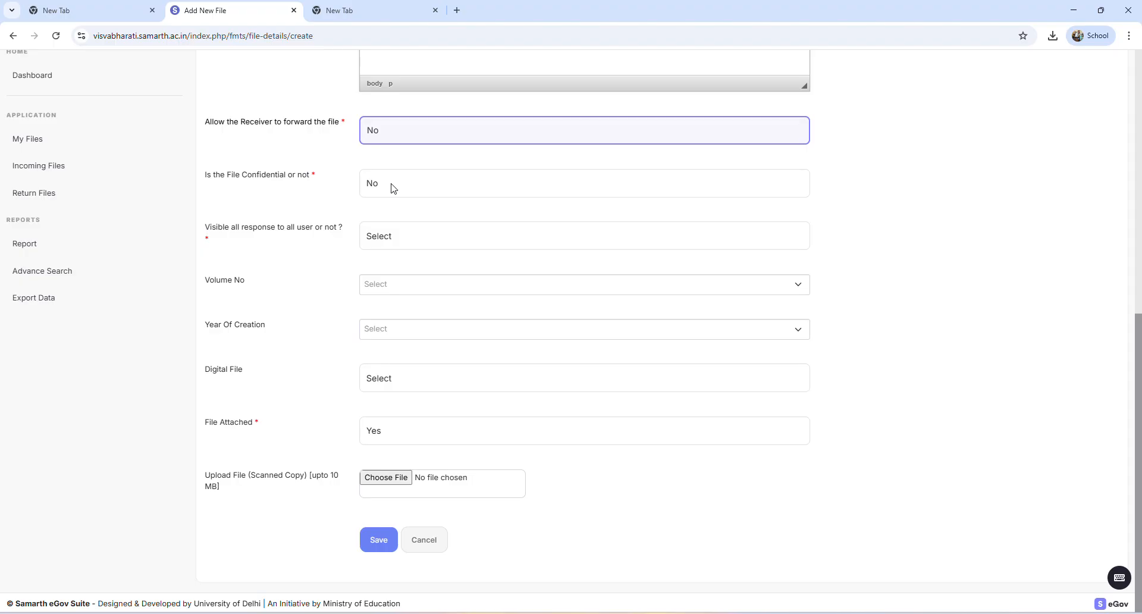
left_click(397, 139)
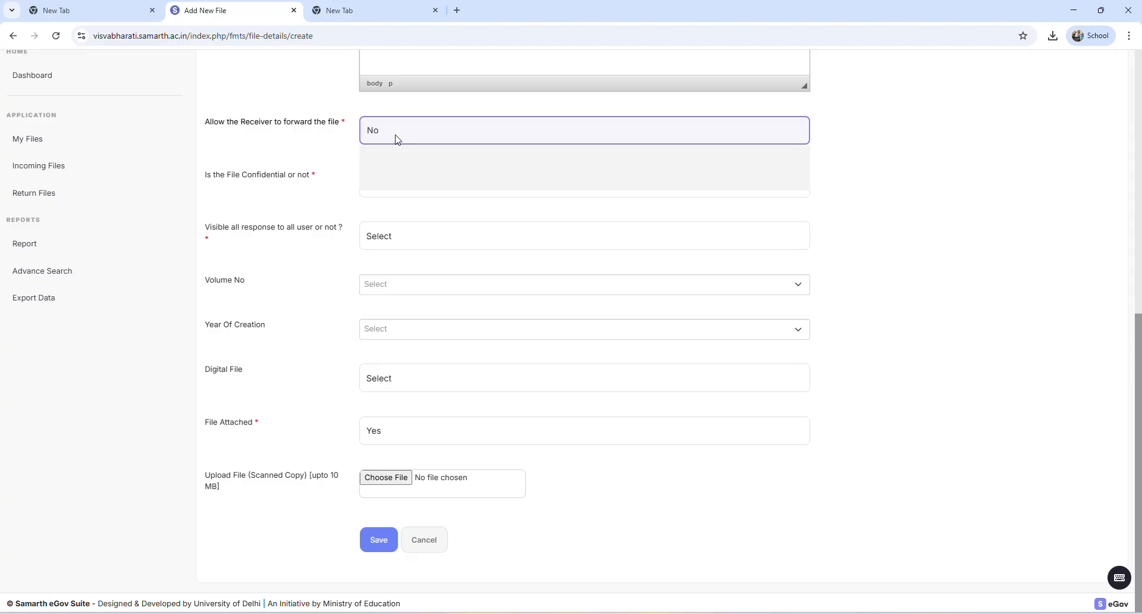
left_click(392, 171)
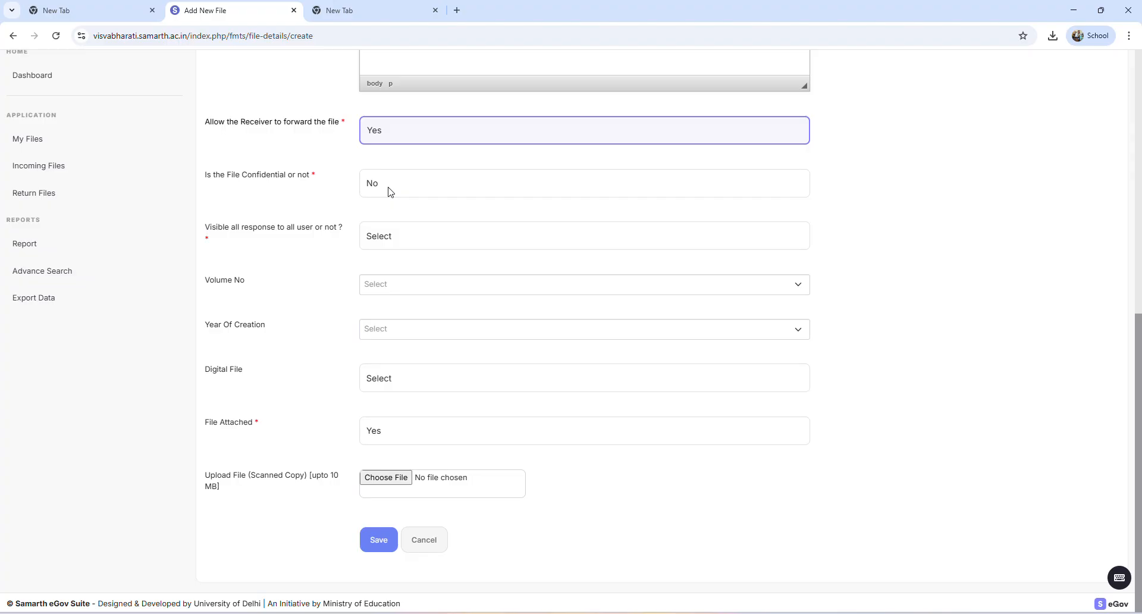
Switch the file's confidentiality answer to Yes and then set it back to No
left_click(390, 191)
left_click(397, 219)
left_click(414, 195)
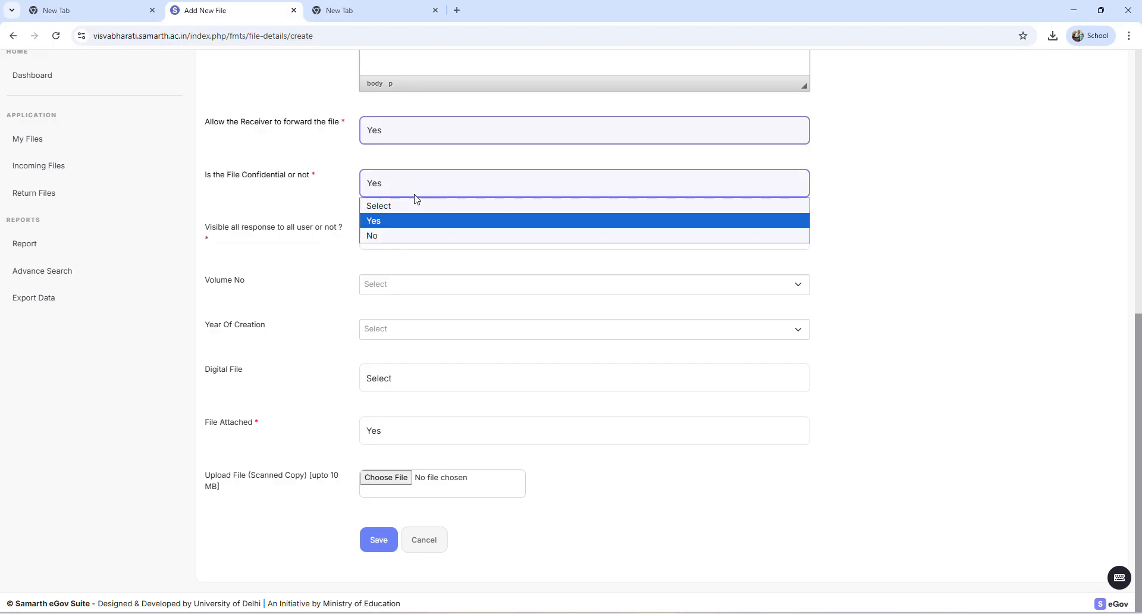
left_click(402, 235)
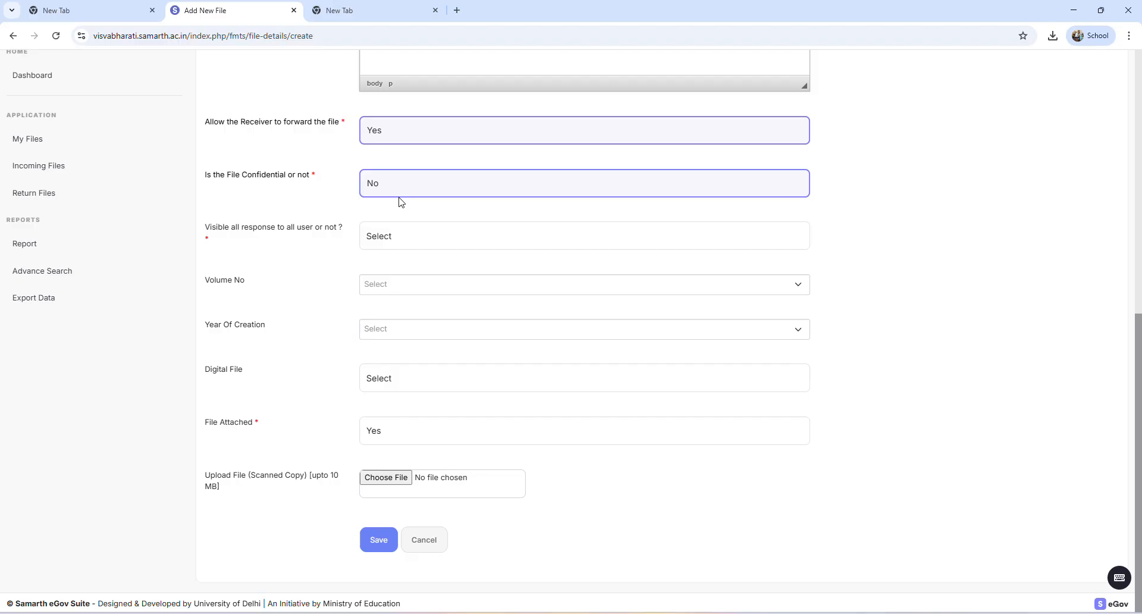
Try YES for making all responses visible to all users, and settle on NO
left_click(406, 240)
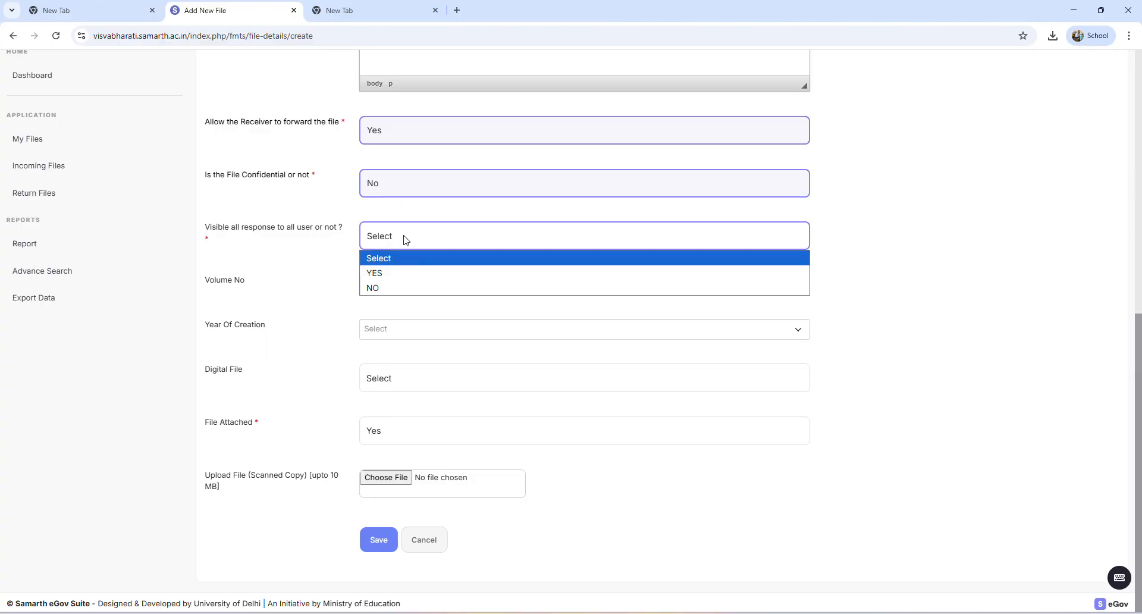
left_click(404, 241)
left_click(390, 248)
left_click(390, 274)
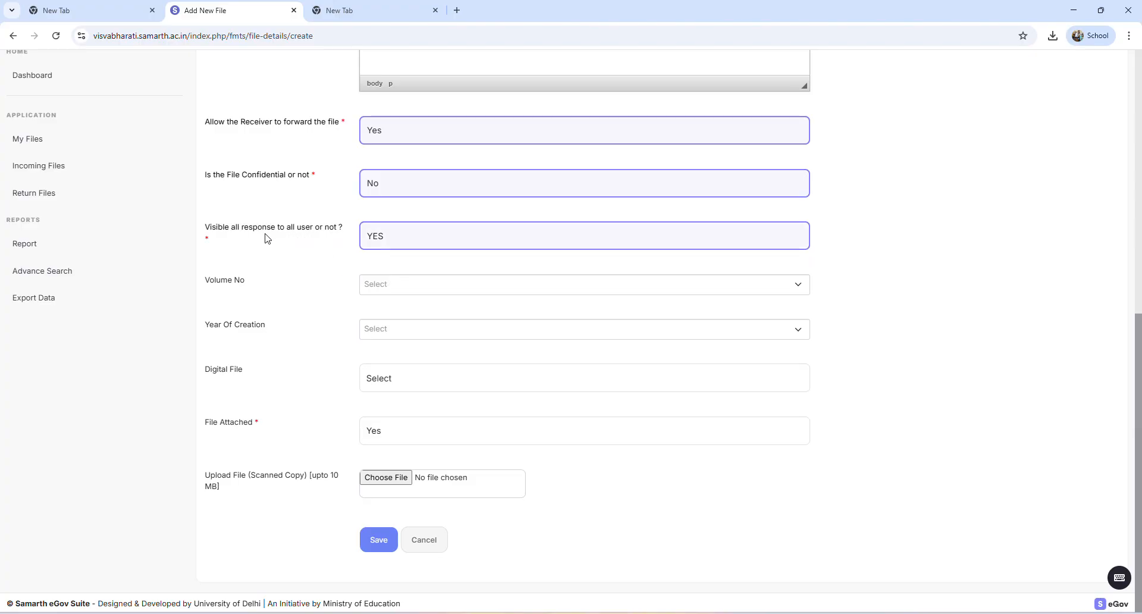
left_click_drag(243, 231, 318, 230)
left_click(351, 264)
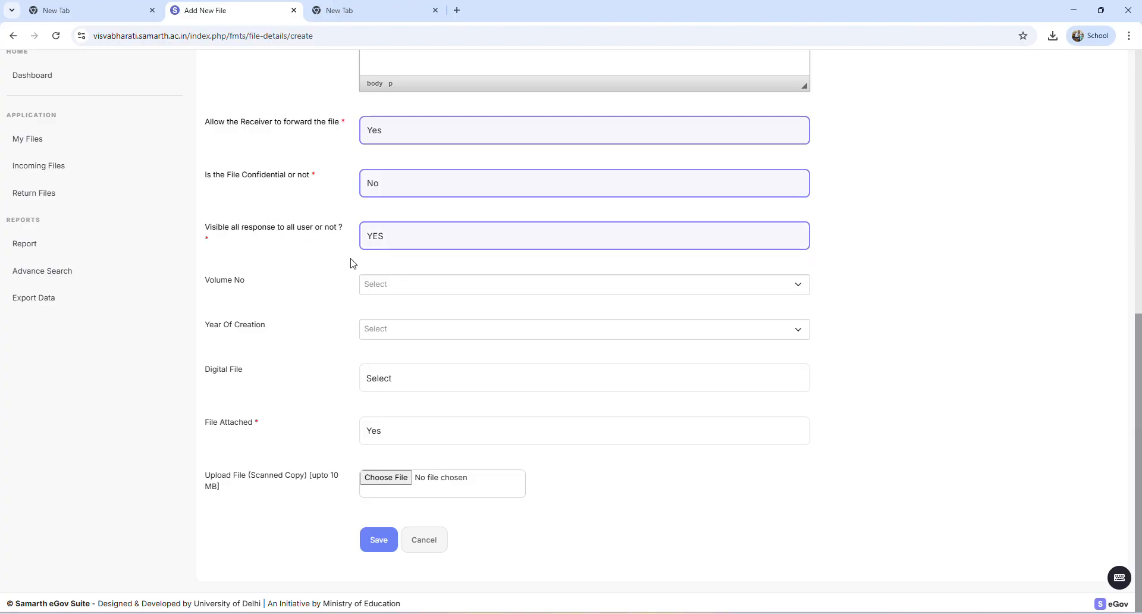
left_click(391, 240)
left_click(396, 288)
Leave the volume number unselected and set the year of creation to 2025
left_click(381, 292)
left_click(381, 292)
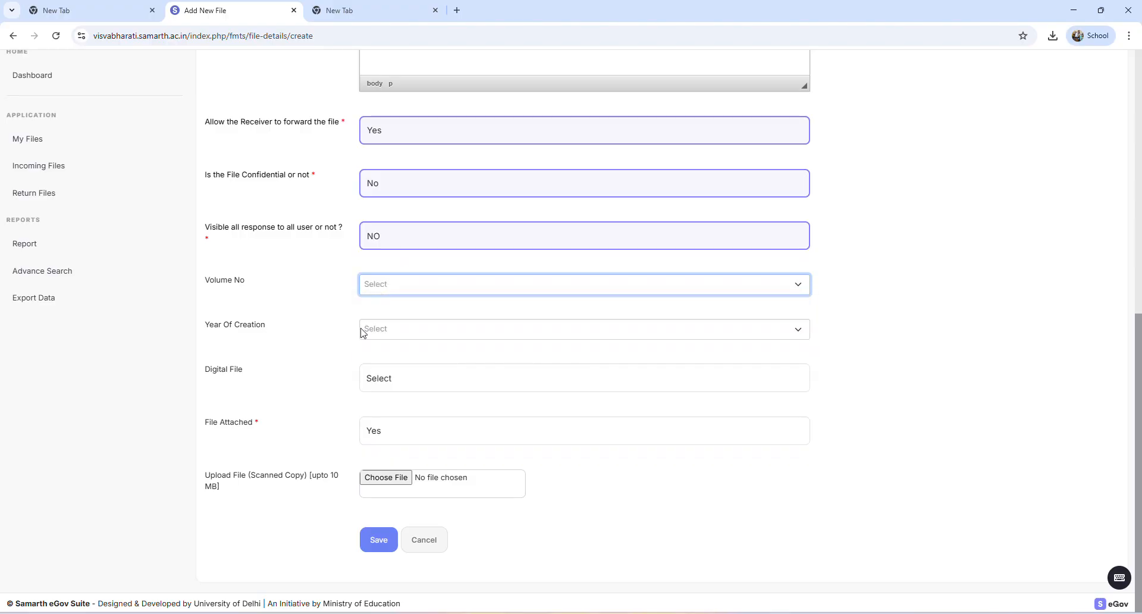
left_click(405, 333)
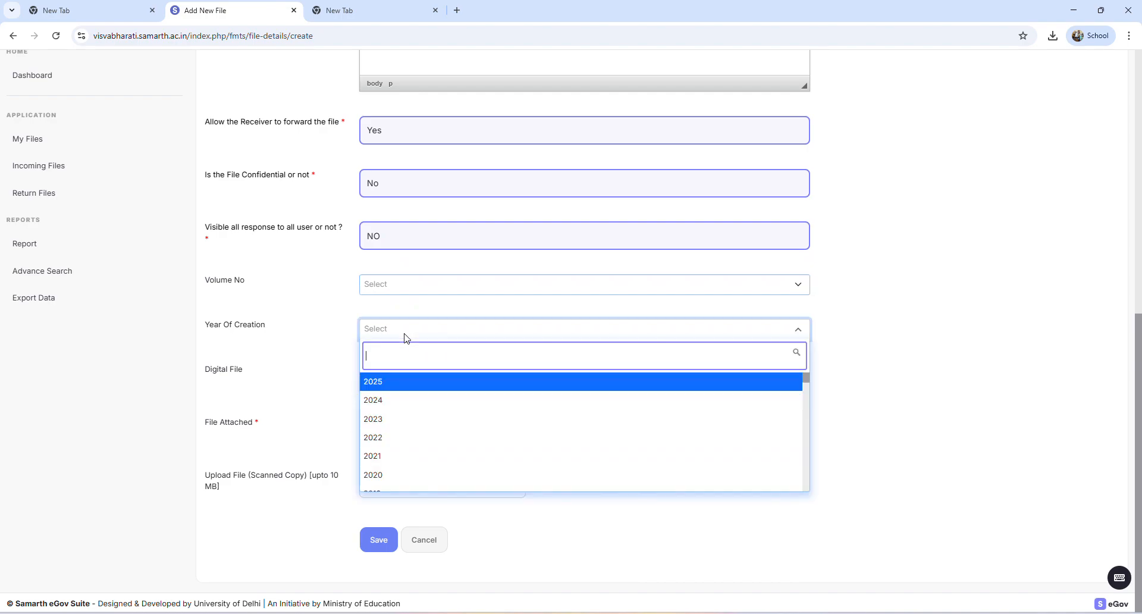
left_click(386, 383)
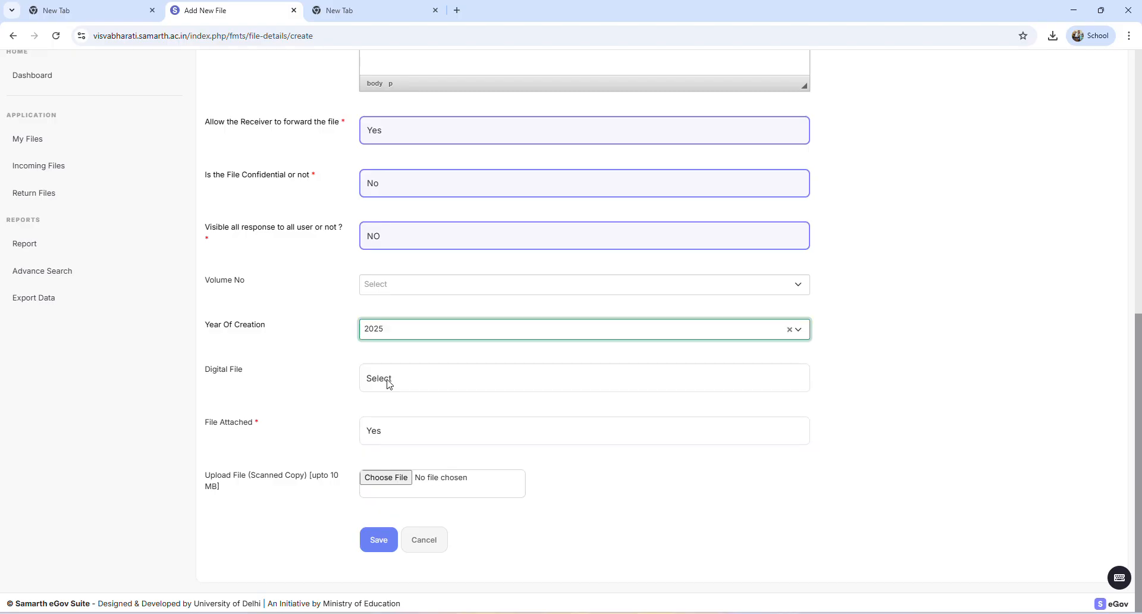
Set both Digital File and File Attached to Yes in the new file form
left_click(384, 390)
left_click(387, 407)
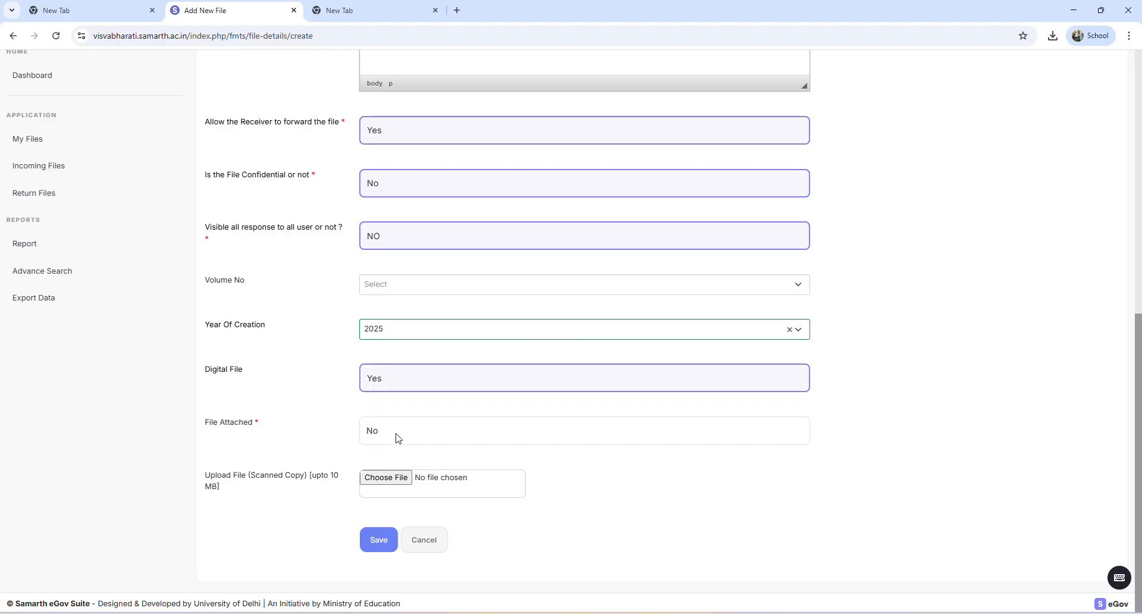
left_click(398, 438)
left_click(398, 470)
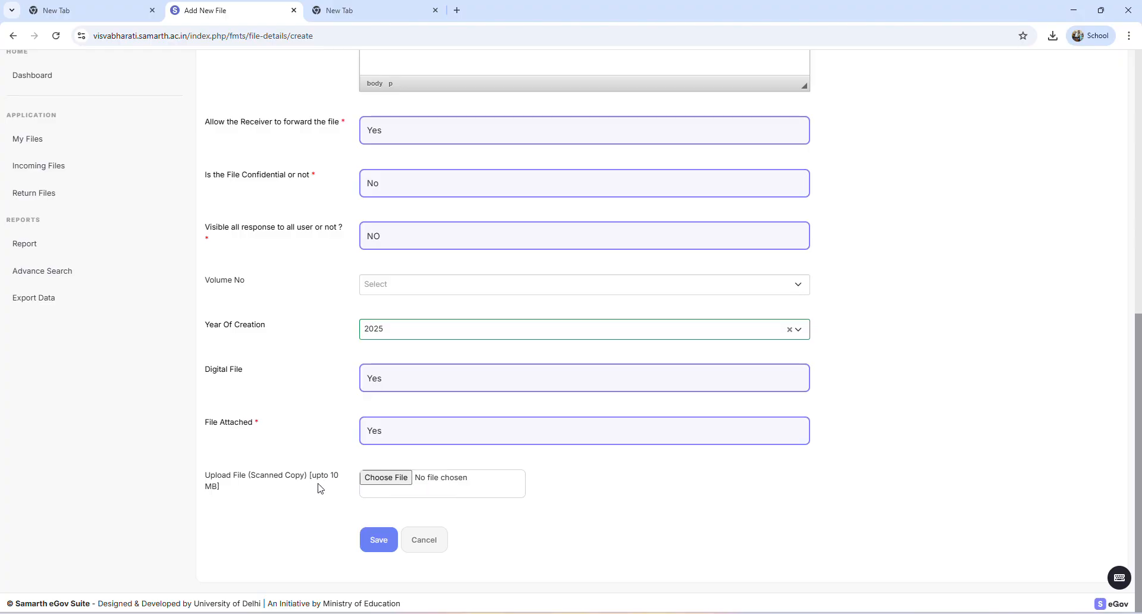
left_click_drag(312, 476, 339, 476)
left_click(241, 494)
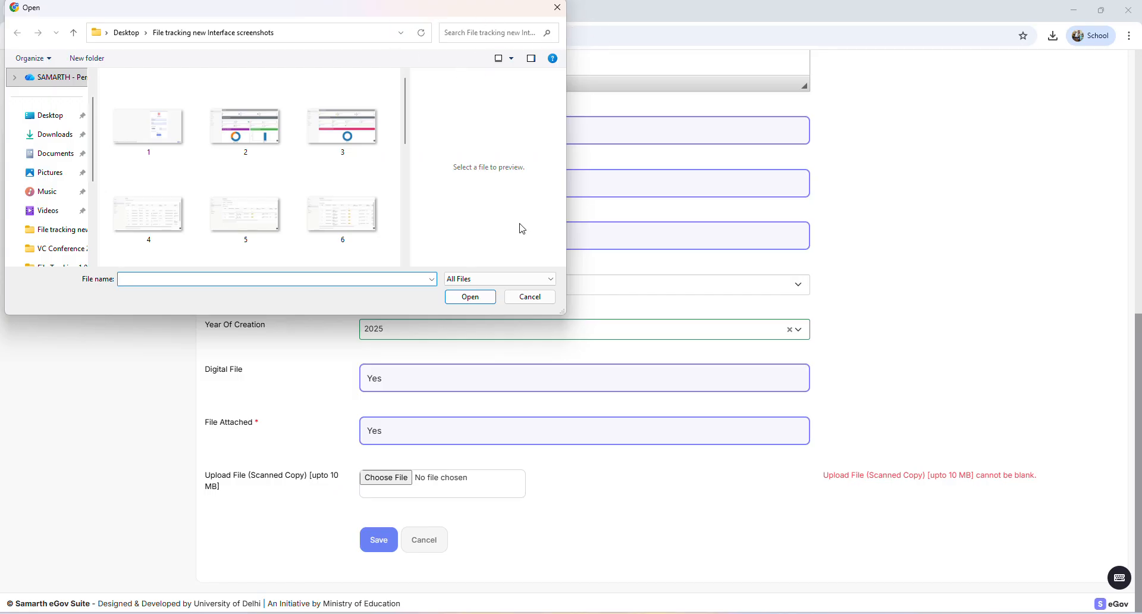
left_click(546, 301)
left_click(586, 532)
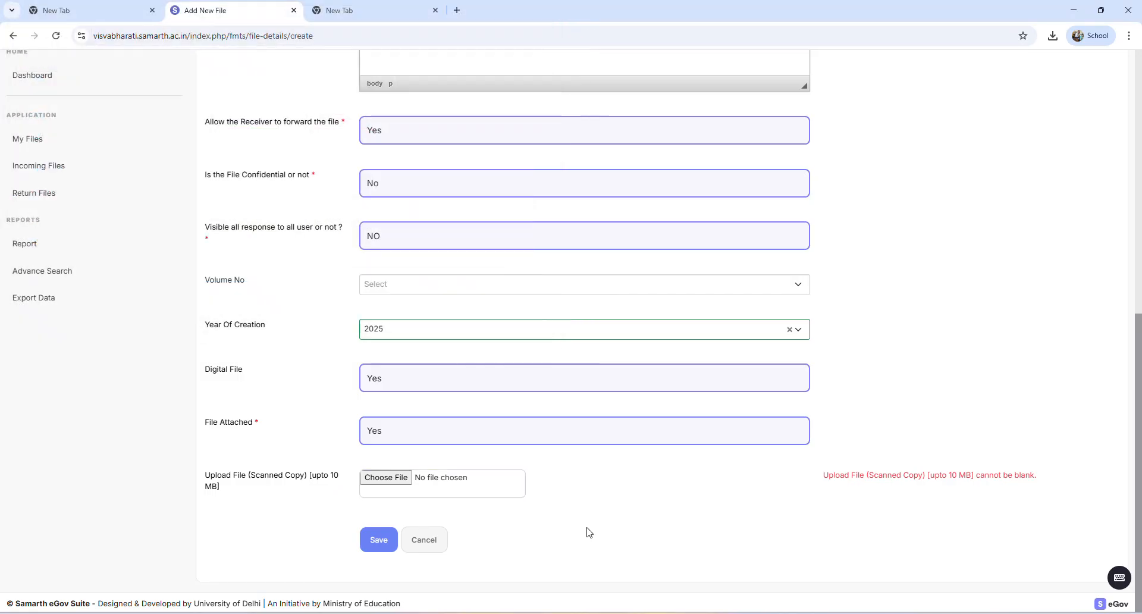
Set the file type to Application and enter xyz01000 as the file number
scroll(584, 470, "up", 5)
scroll(576, 458, "up", 3)
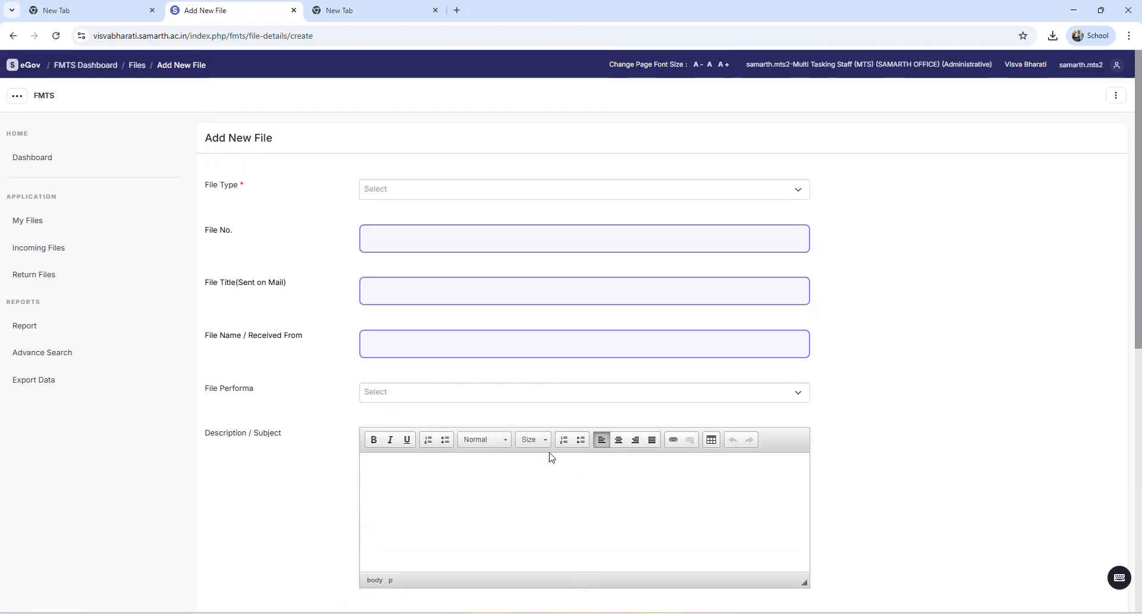
left_click(428, 191)
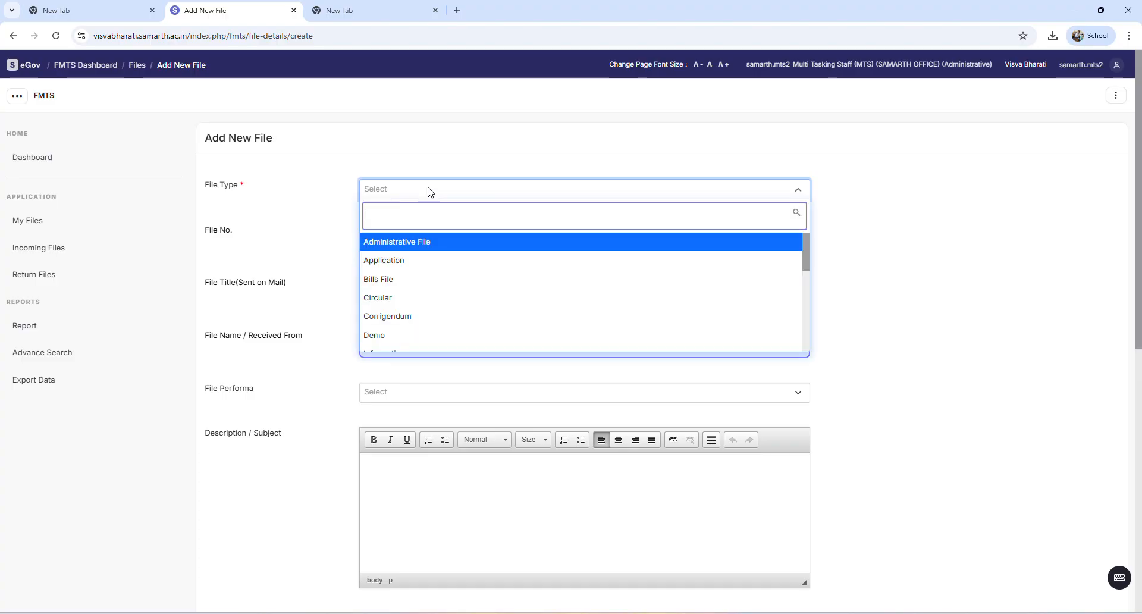
left_click(420, 261)
left_click(390, 239)
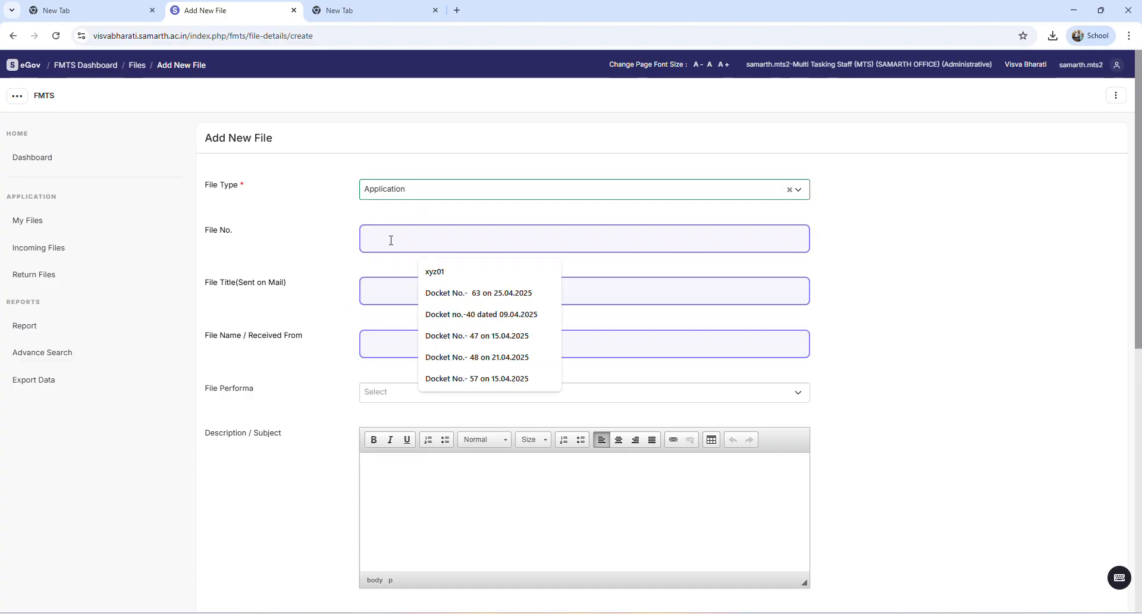
left_click(440, 272)
type("000")
Enter Random File as the file title and XYZ office as the File Name / Received From
left_click(411, 287)
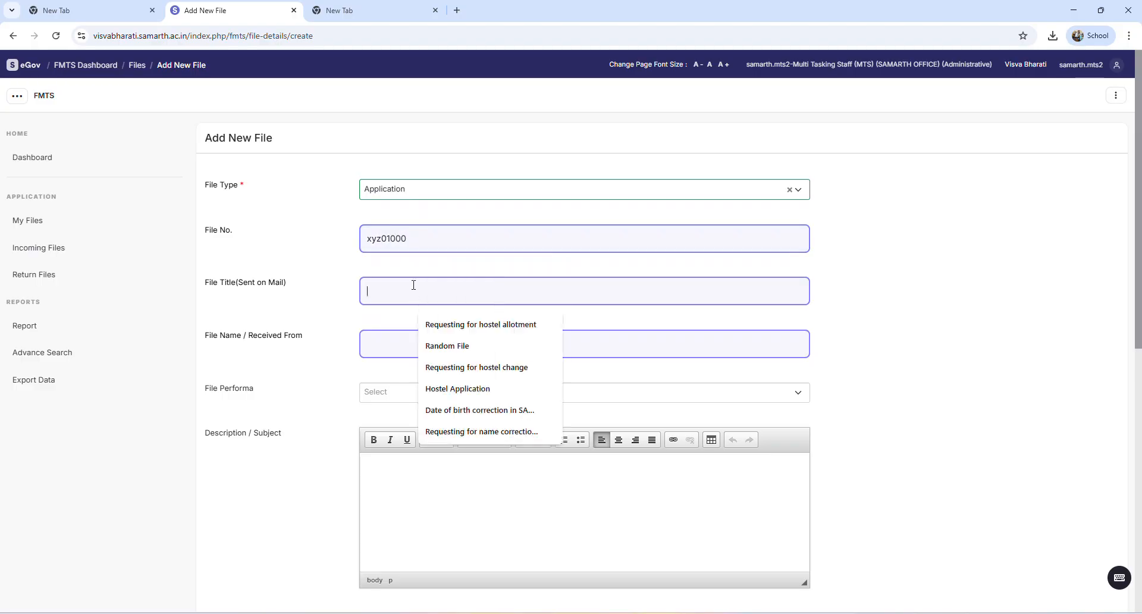
left_click(411, 345)
left_click(458, 381)
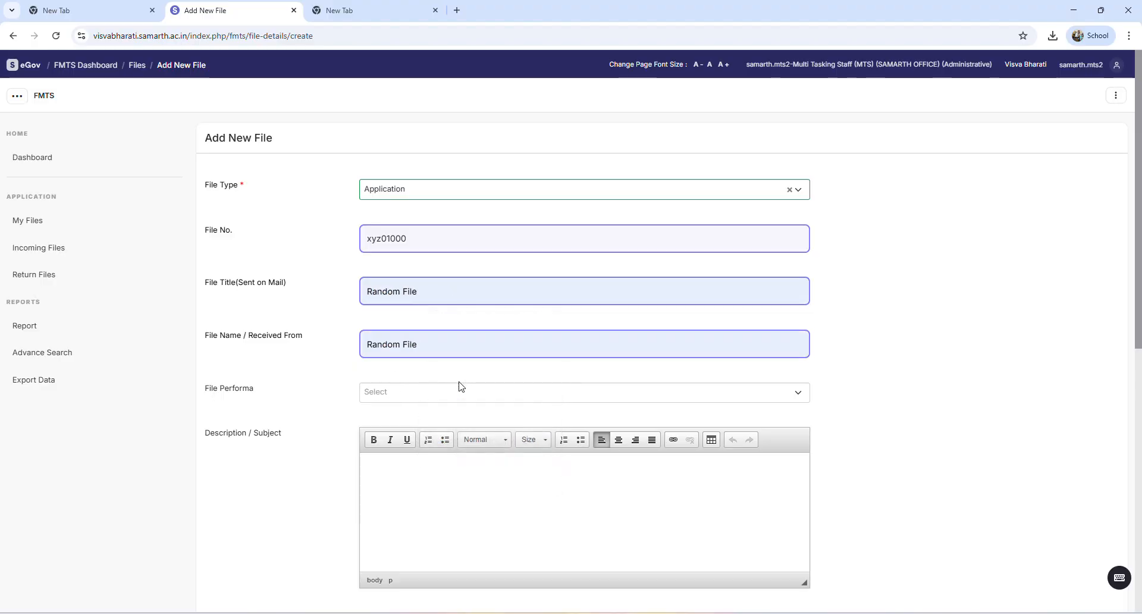
triple_click(434, 348)
key("BackSpace")
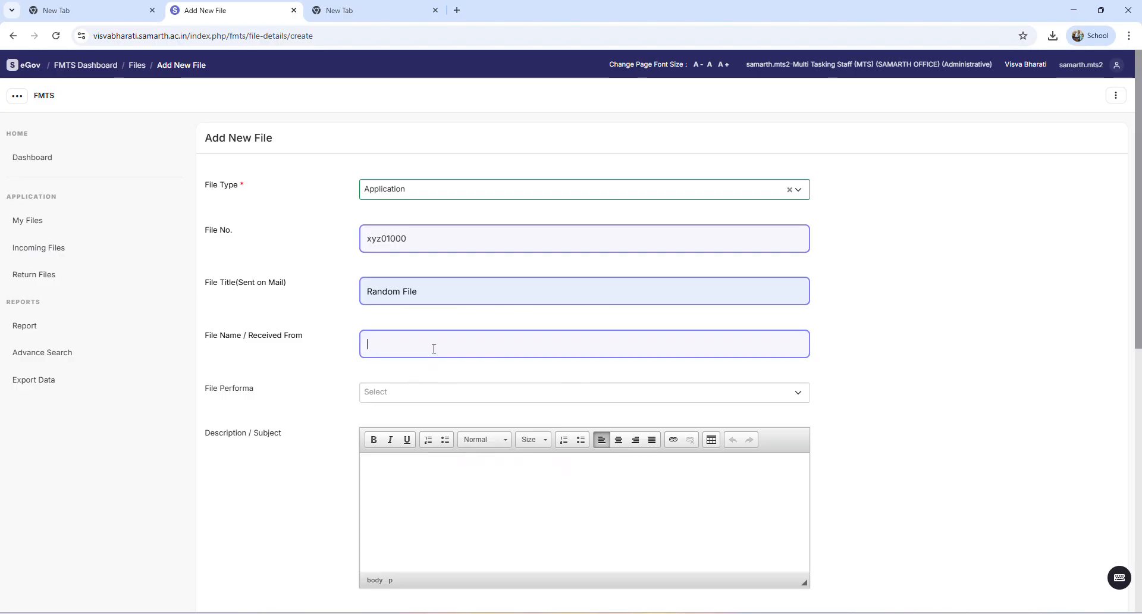
type("XYZ")
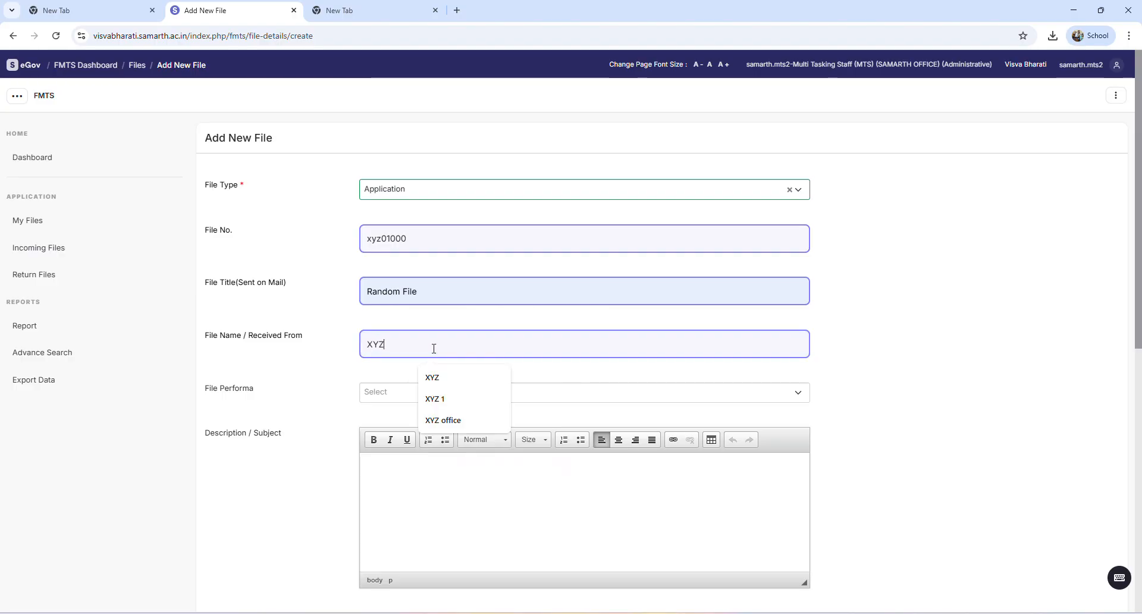
type(" o")
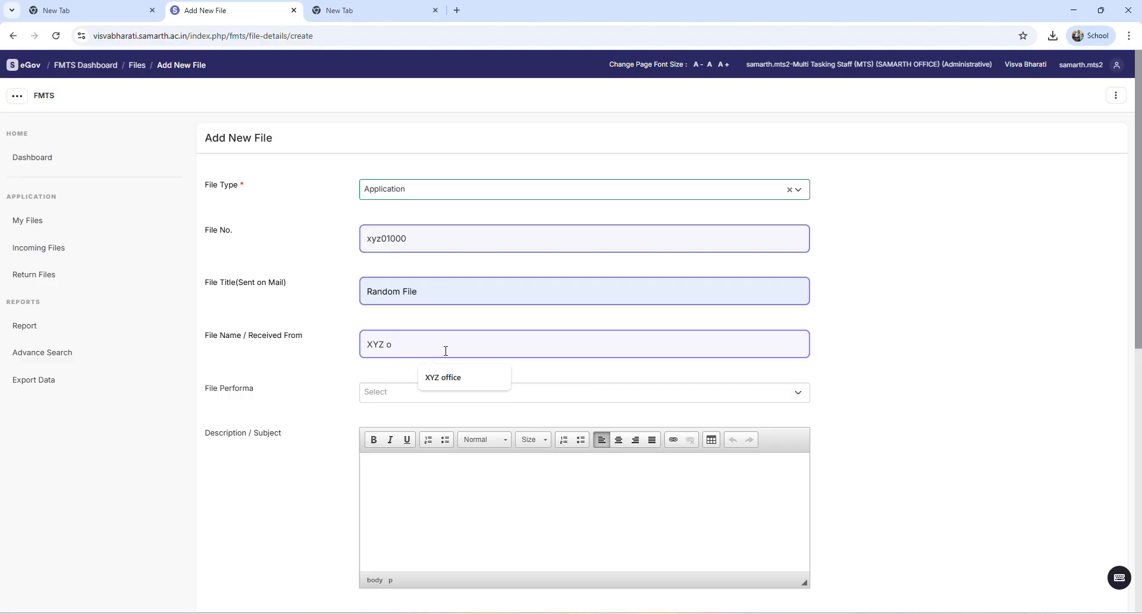
left_click(444, 377)
Enter Random as the description / subject of the new file
scroll(341, 431, "down", 3)
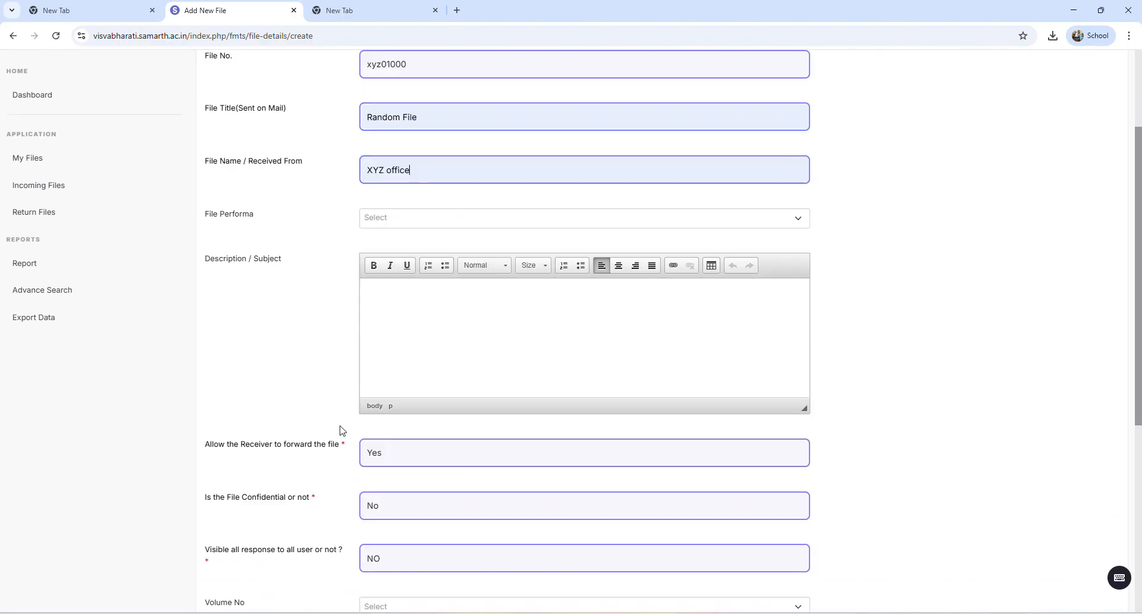
scroll(342, 431, "down", 1)
type("Random")
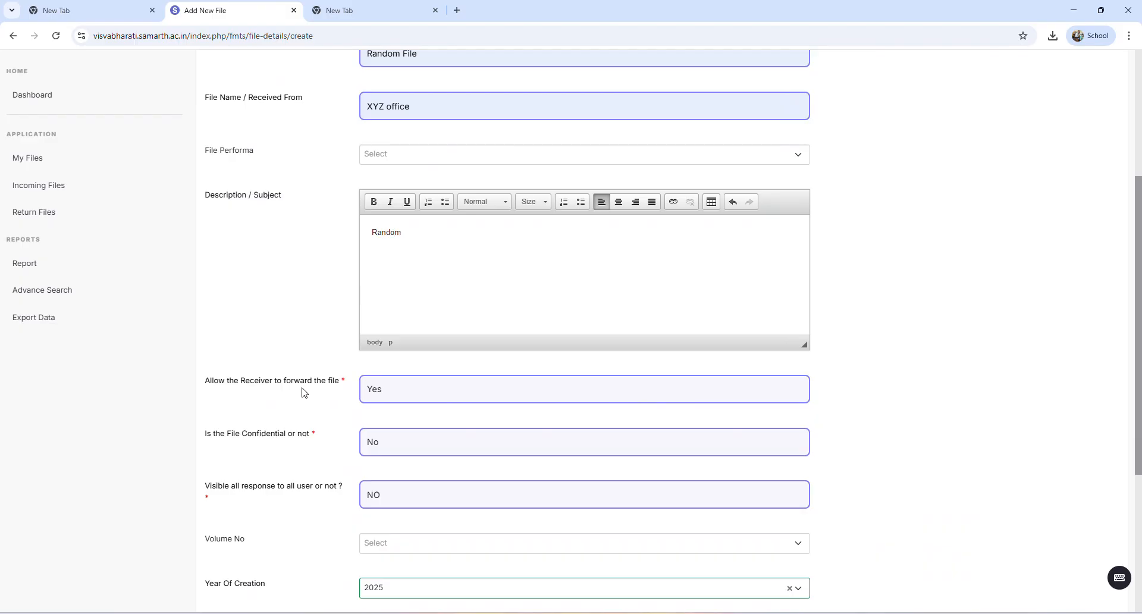
Set both Digital File and File Attached to No in the new file form
scroll(304, 387, "down", 3)
scroll(401, 386, "down", 2)
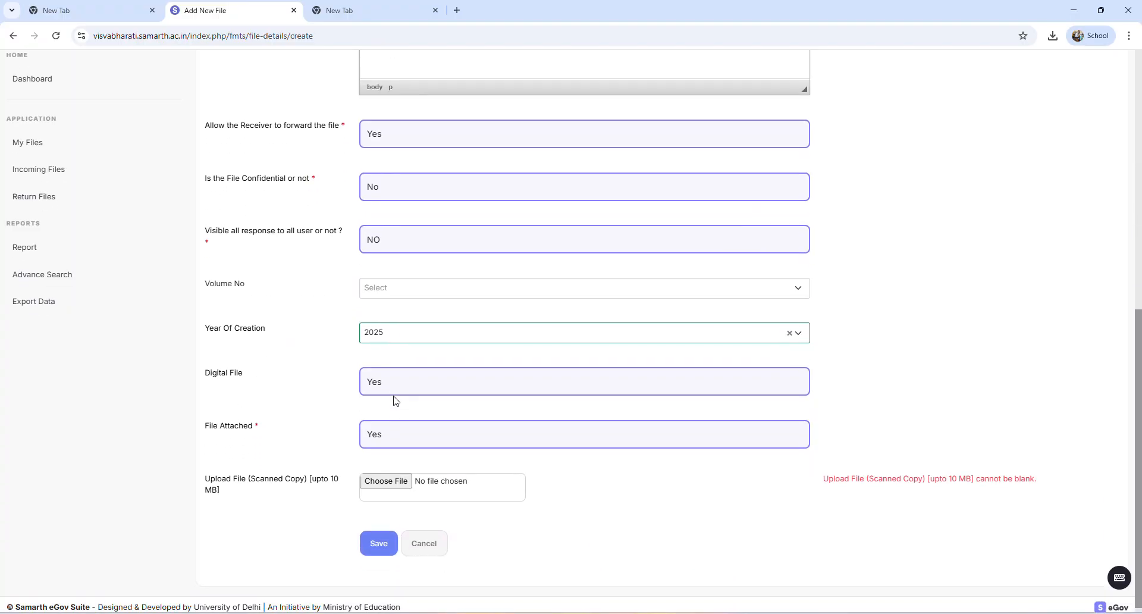
left_click(396, 383)
left_click(397, 383)
left_click(396, 383)
left_click(391, 439)
left_click(390, 433)
left_click(384, 483)
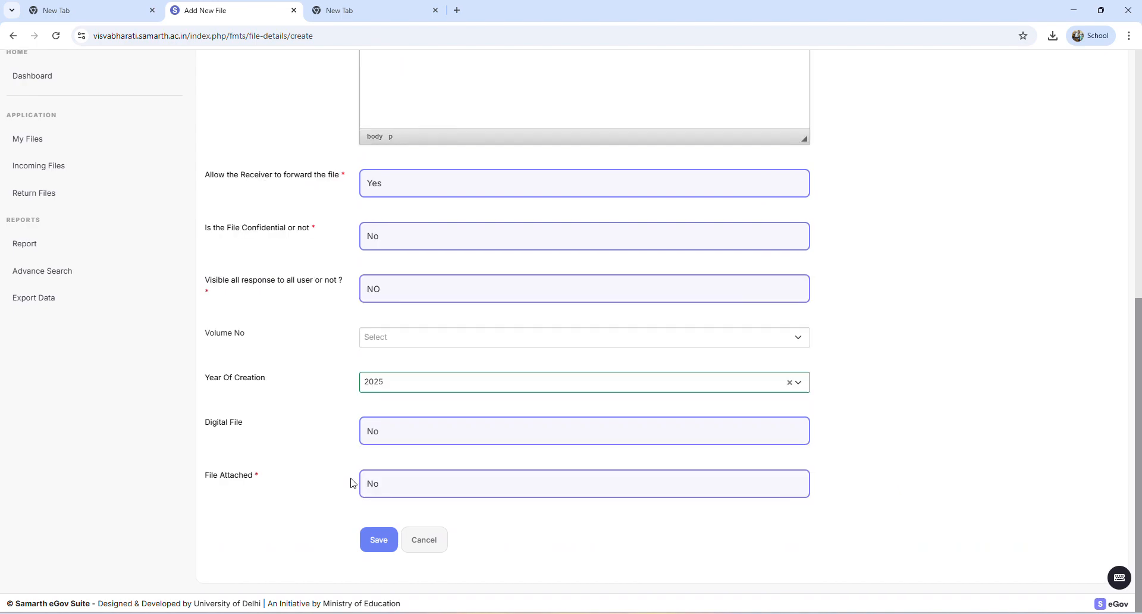
Set File Attached to Yes and switch Digital File back to Yes
left_click(393, 483)
left_click(394, 521)
scroll(395, 505, "down", 1)
left_click(410, 389)
left_click(393, 415)
Choose the Word document Step to step guidelines for File Tracking from Downloads as the scanned copy to upload
left_click(394, 482)
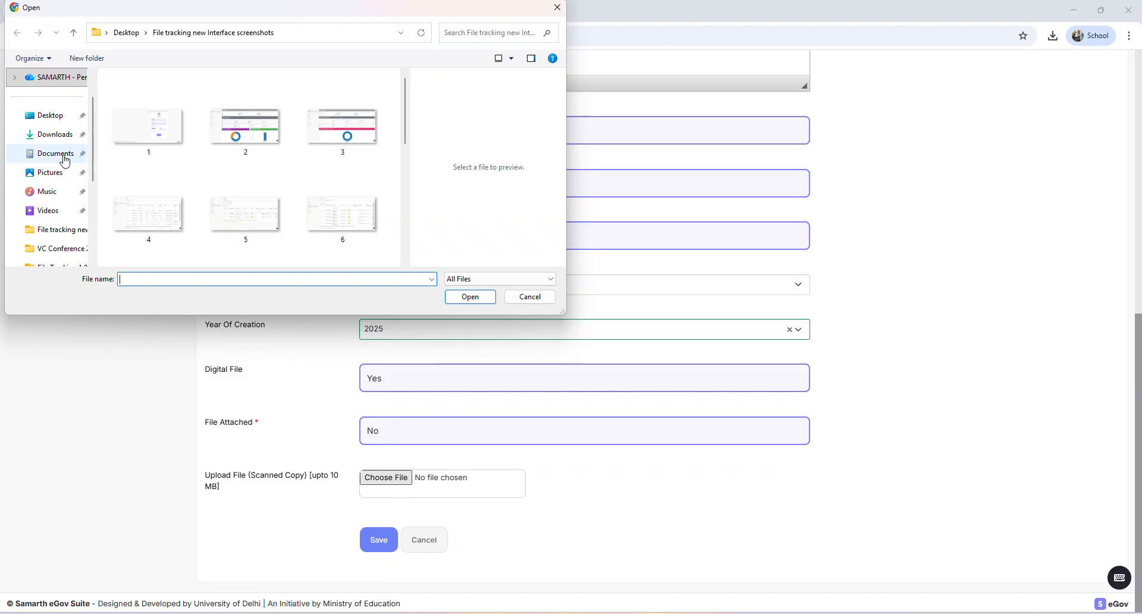
left_click(64, 155)
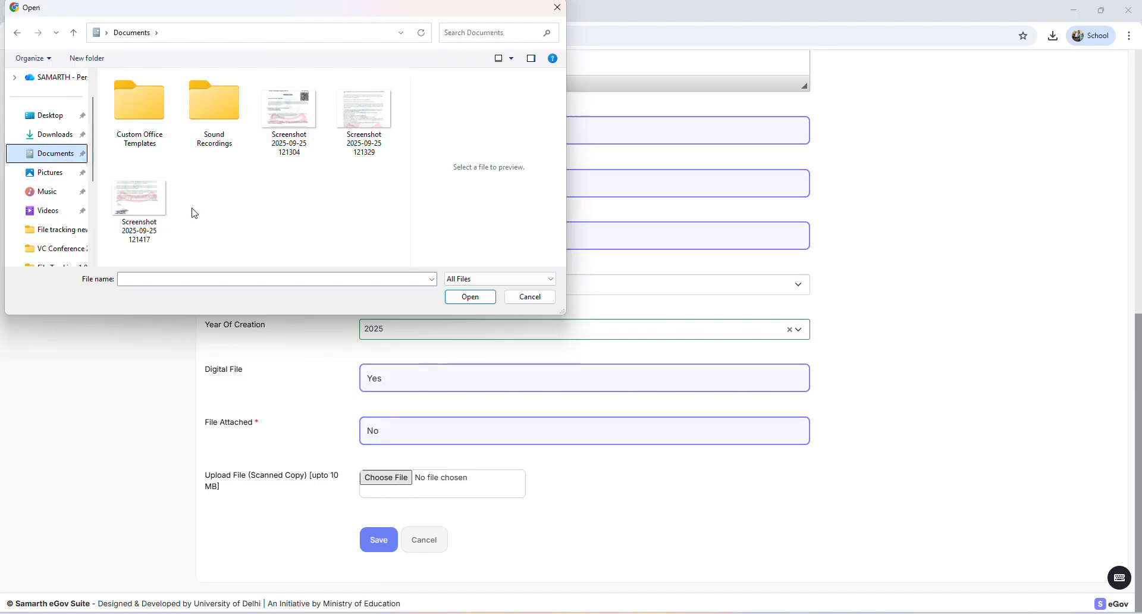
left_click(155, 215)
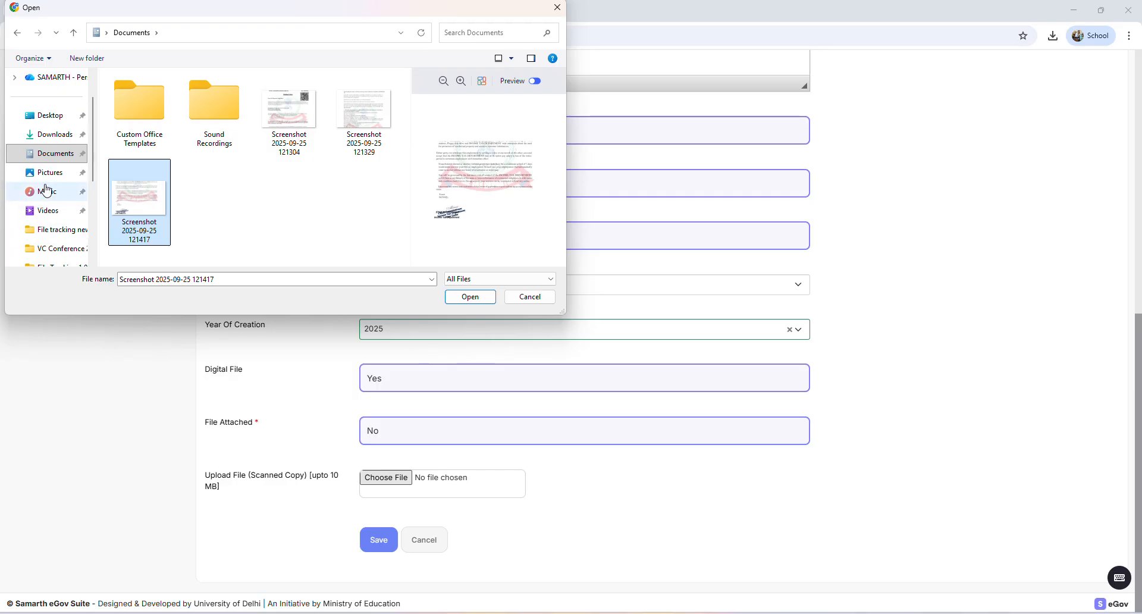
left_click(57, 135)
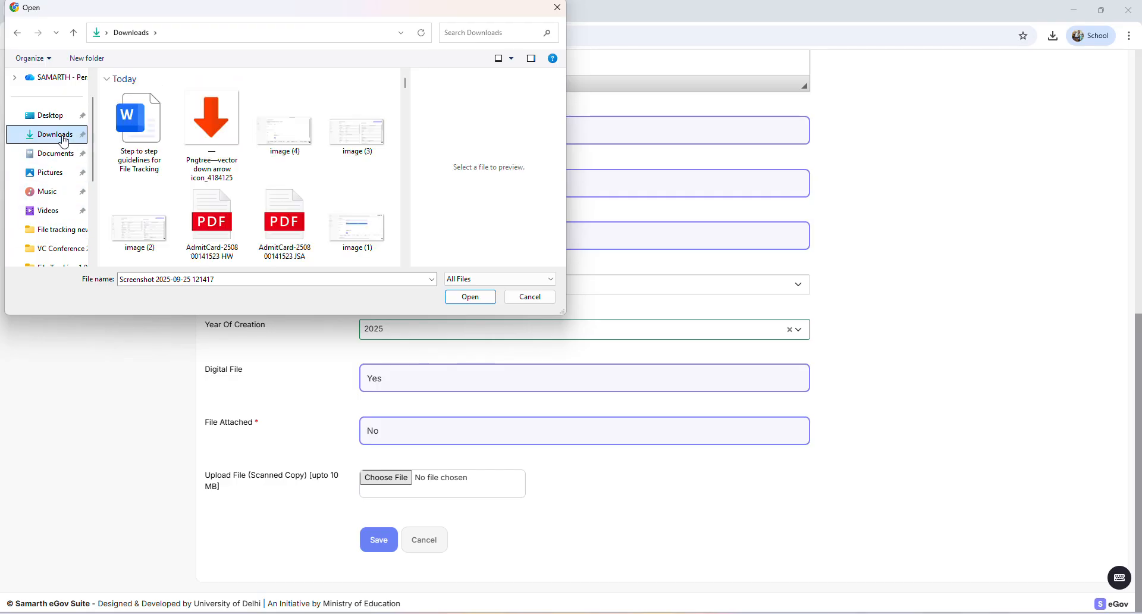
scroll(205, 209, "down", 2)
scroll(205, 209, "down", 6)
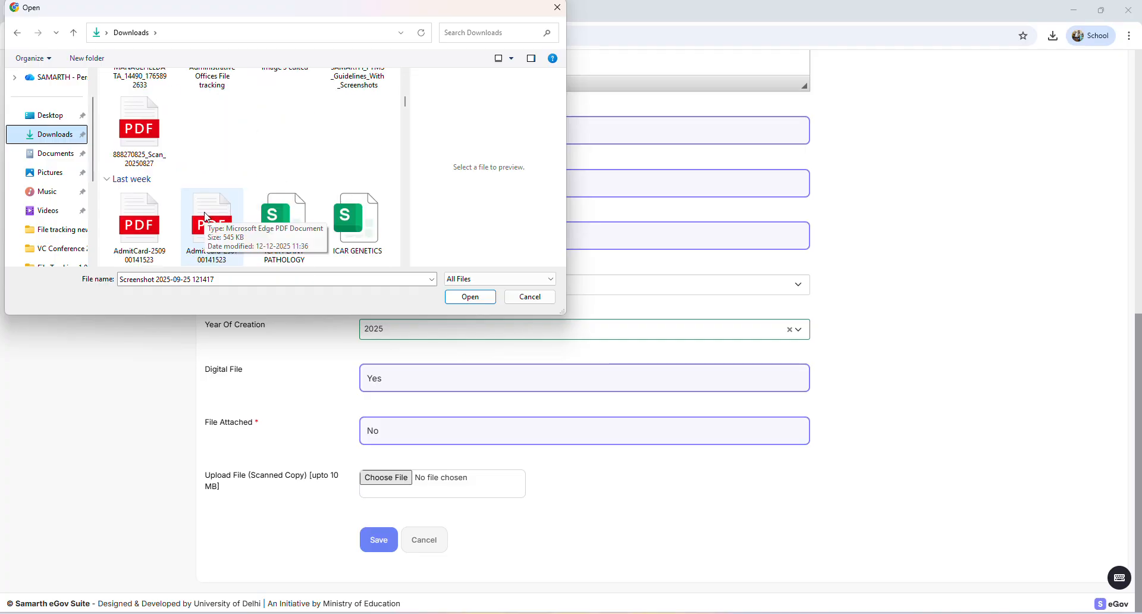
scroll(206, 218, "up", 6)
left_click(139, 131)
left_click(470, 297)
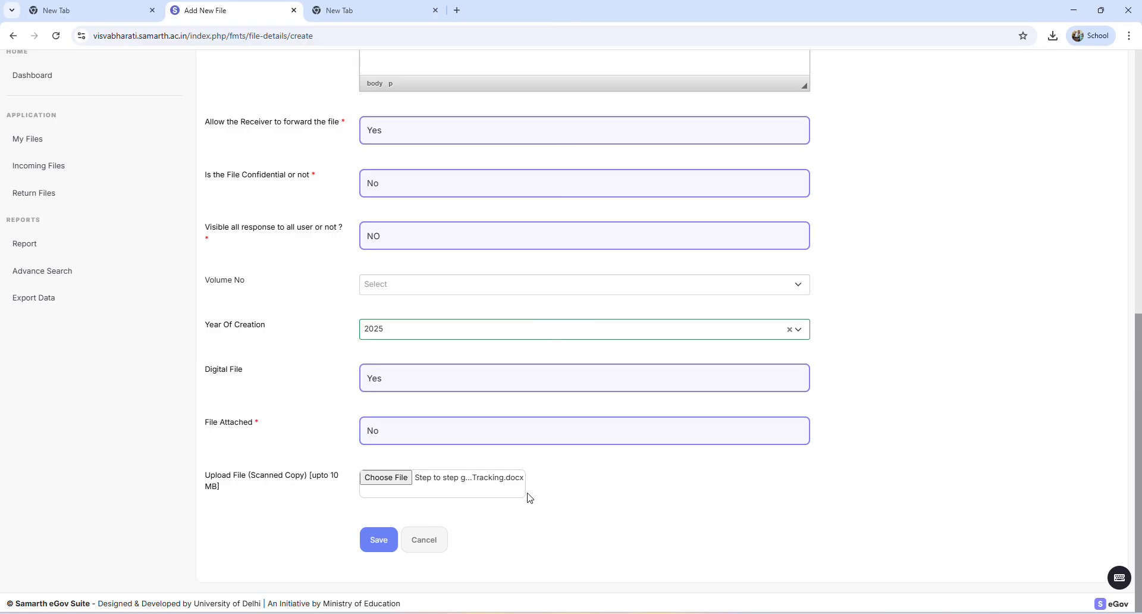
Save the new file and look over its details page
left_click(376, 540)
scroll(415, 558, "up", 4)
scroll(416, 558, "down", 4)
left_click(383, 545)
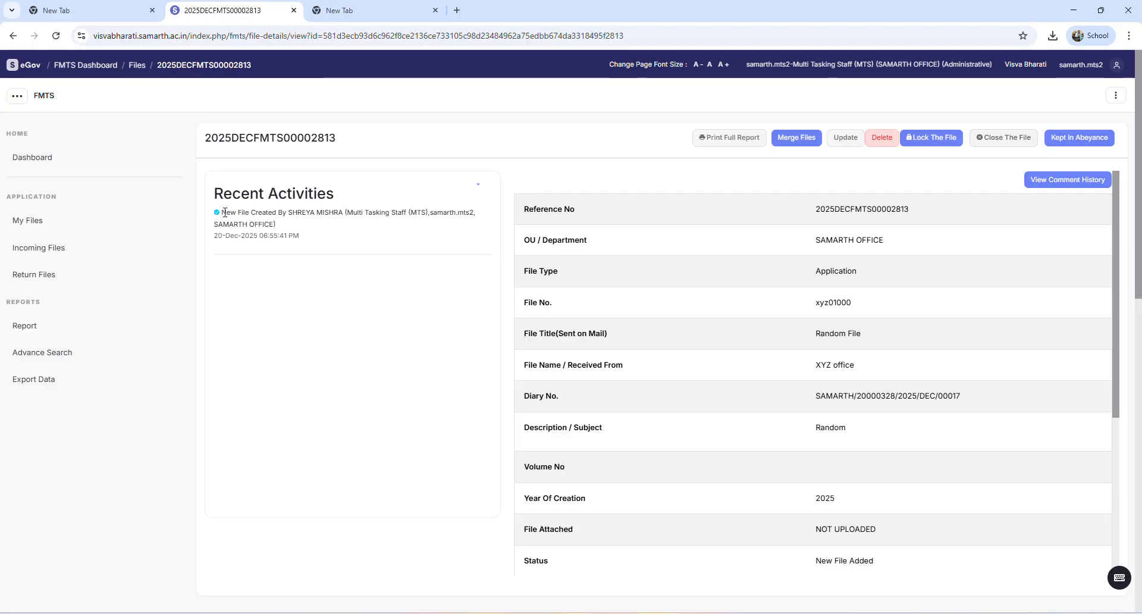
scroll(543, 364, "down", 1)
scroll(651, 211, "up", 1)
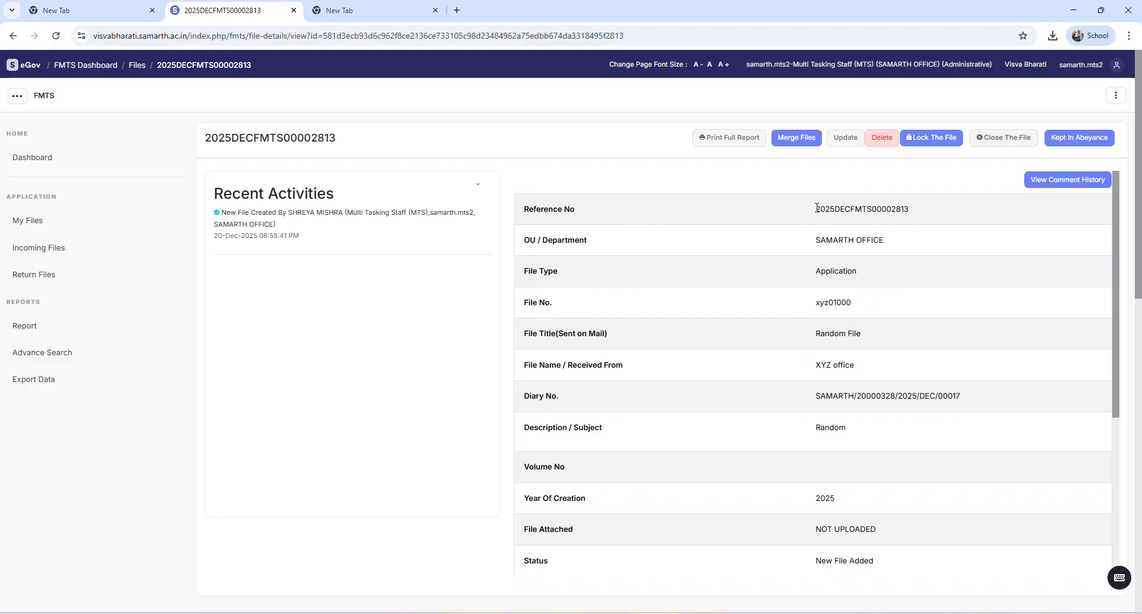
Check the new file's reference number, view its full printable report, and return to the file details
left_click_drag(832, 208, 924, 208)
left_click(950, 206)
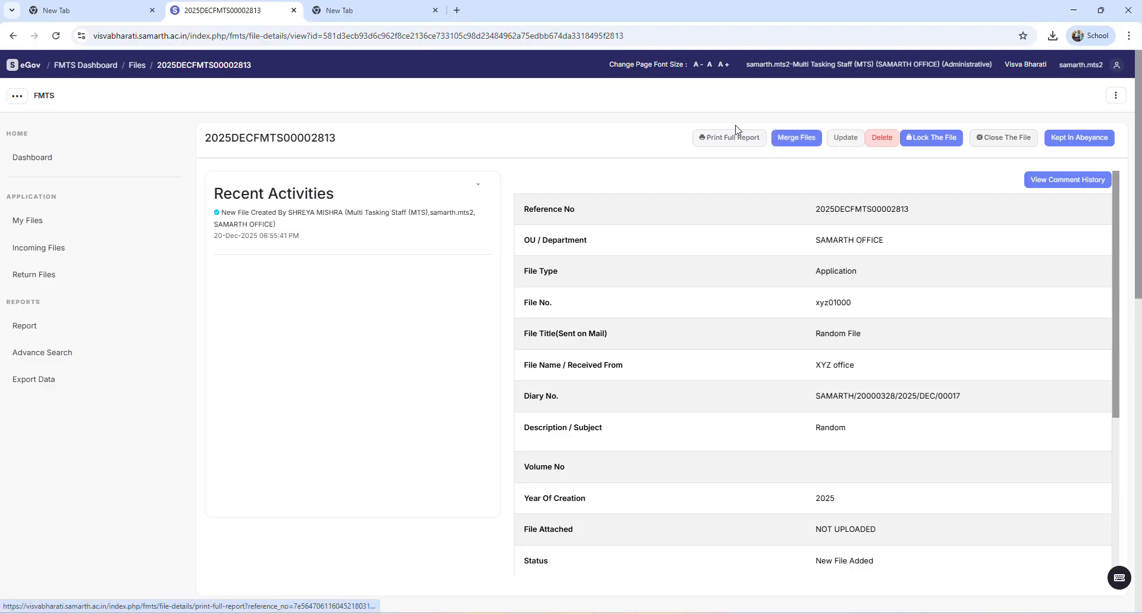
left_click(708, 143)
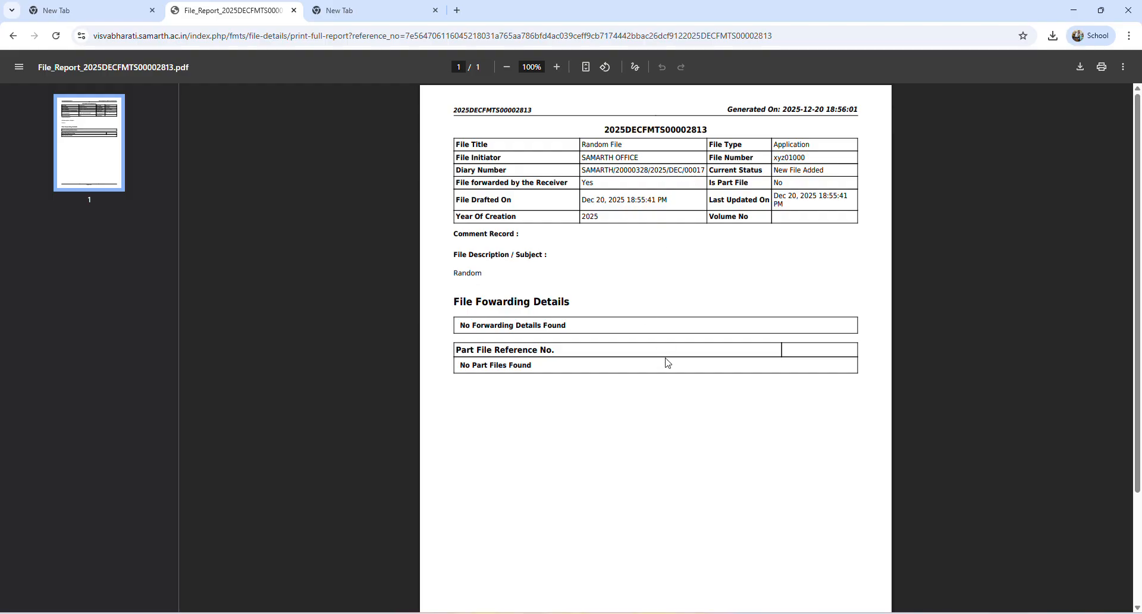
left_click(12, 36)
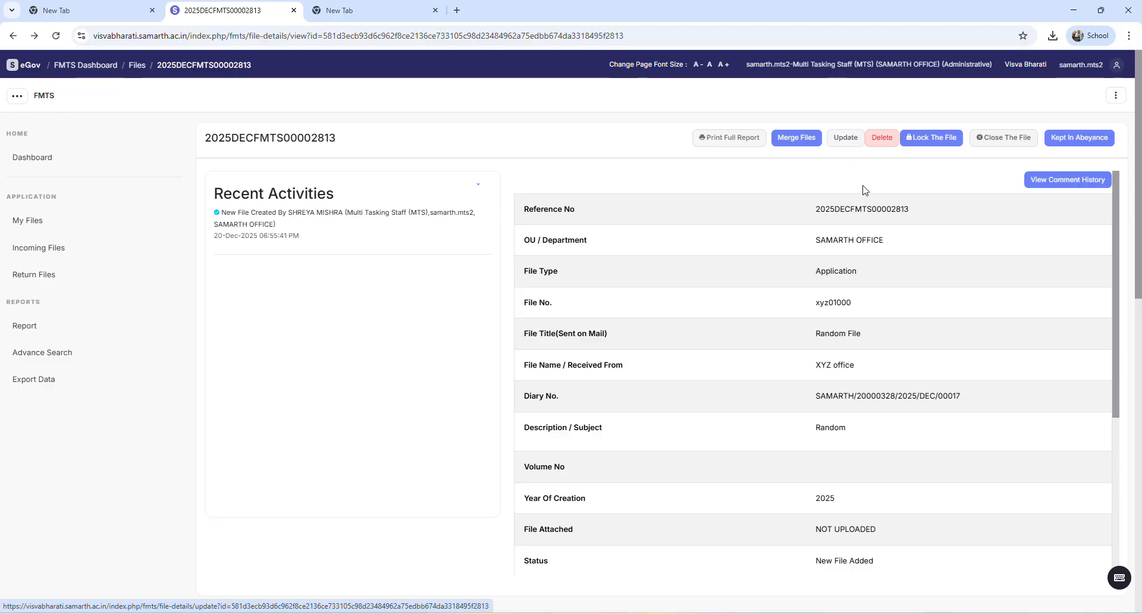
Look through the file's details, open its update form, and go back to the details page without changes
scroll(871, 305, "down", 2)
scroll(868, 324, "up", 2)
scroll(867, 335, "down", 3)
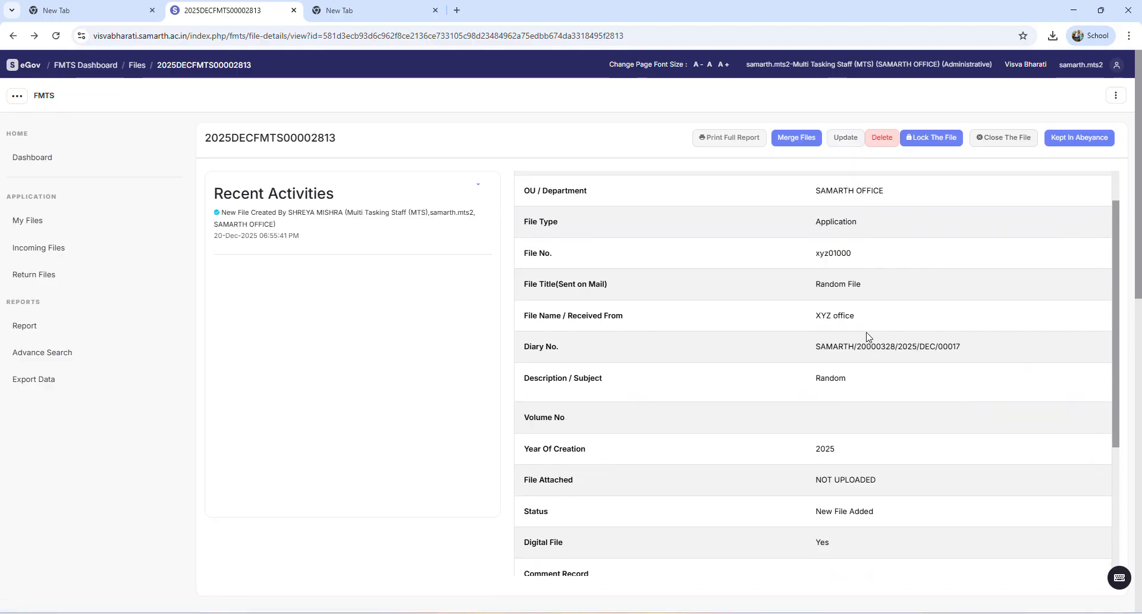
scroll(867, 333, "up", 3)
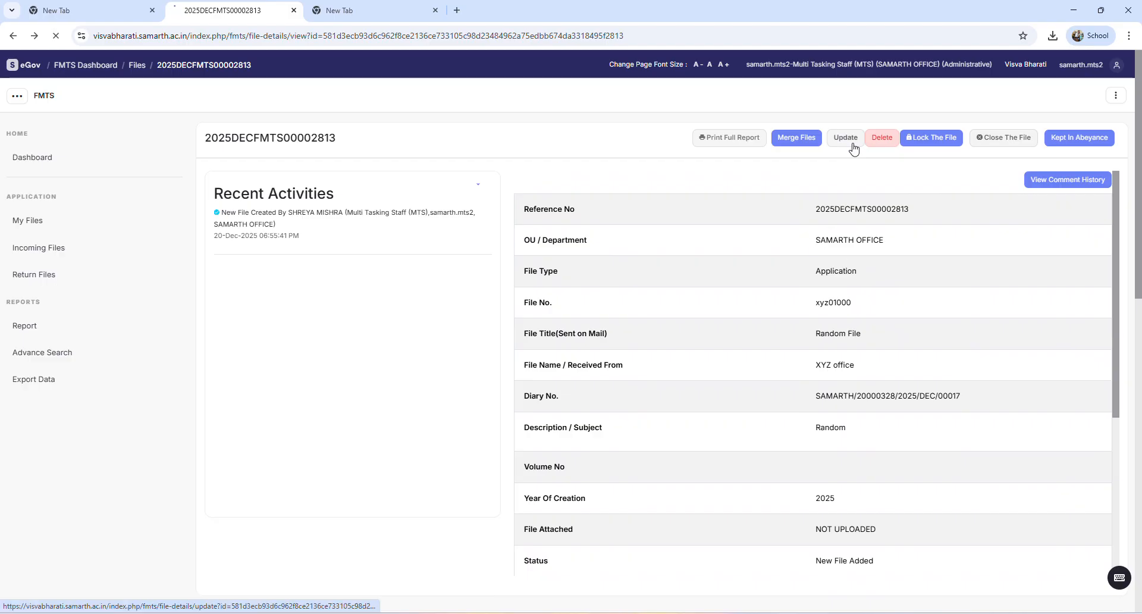
left_click(13, 35)
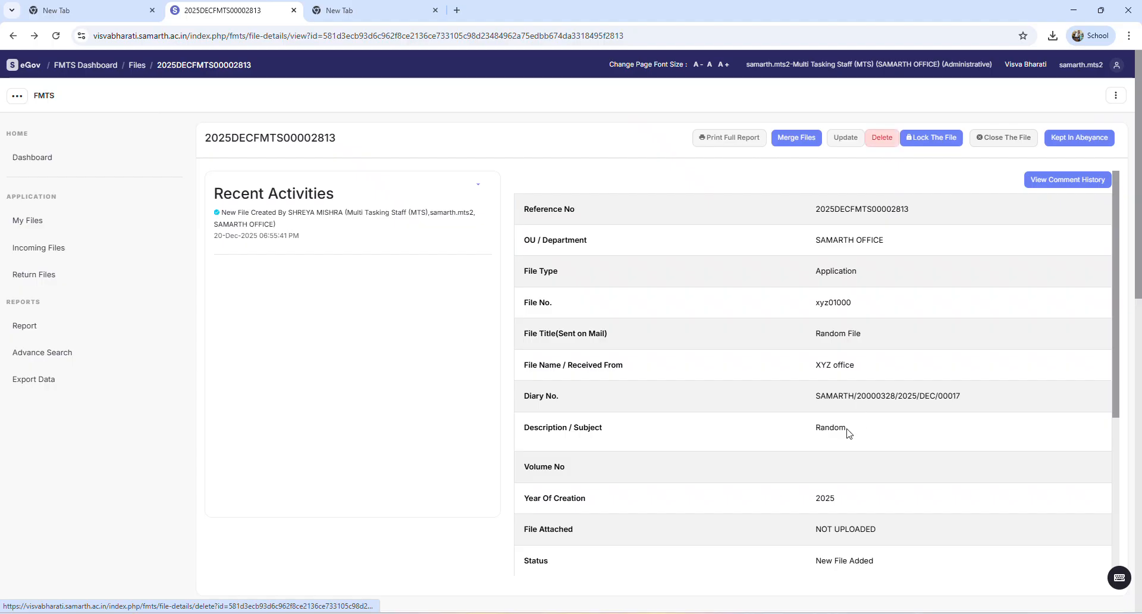
scroll(847, 433, "down", 3)
scroll(849, 434, "up", 3)
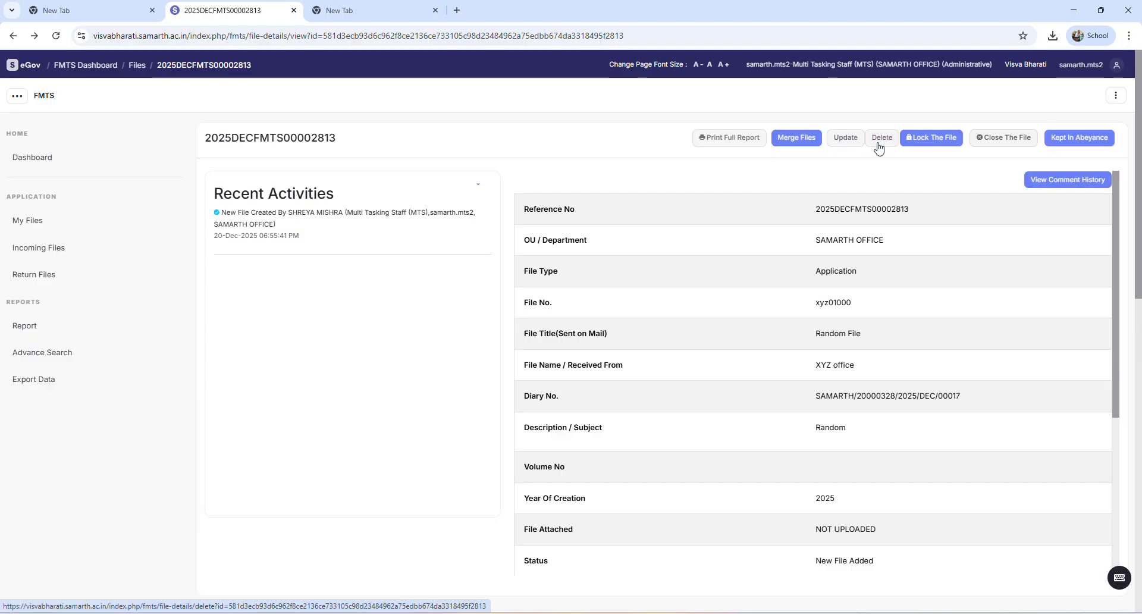
Examine which files this one can be merged with, and dismiss the merge dialog without saving
left_click(805, 141)
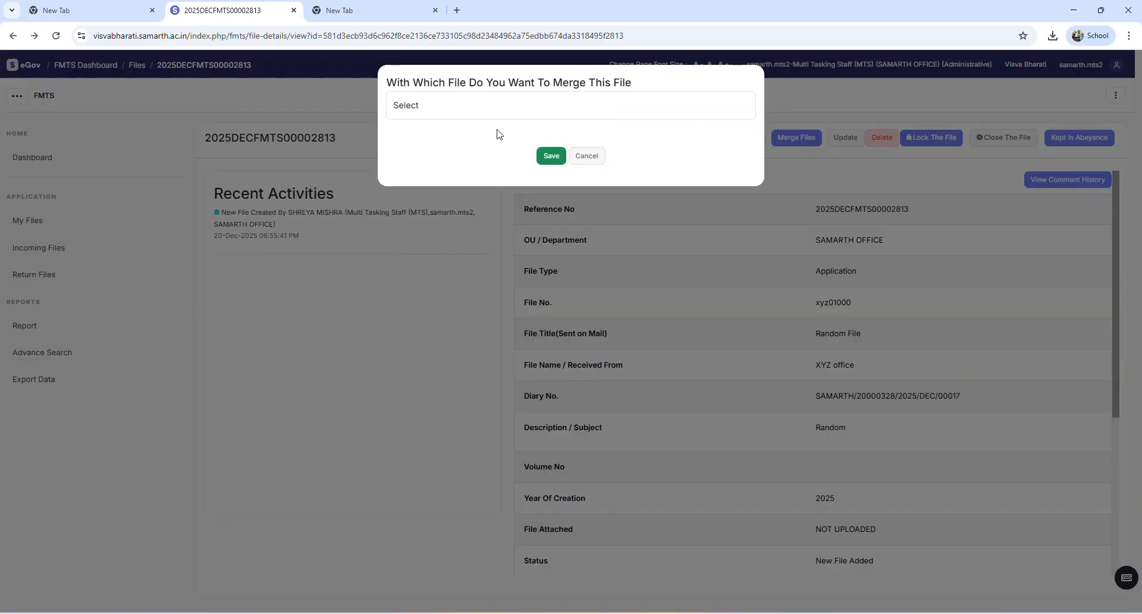
left_click(485, 107)
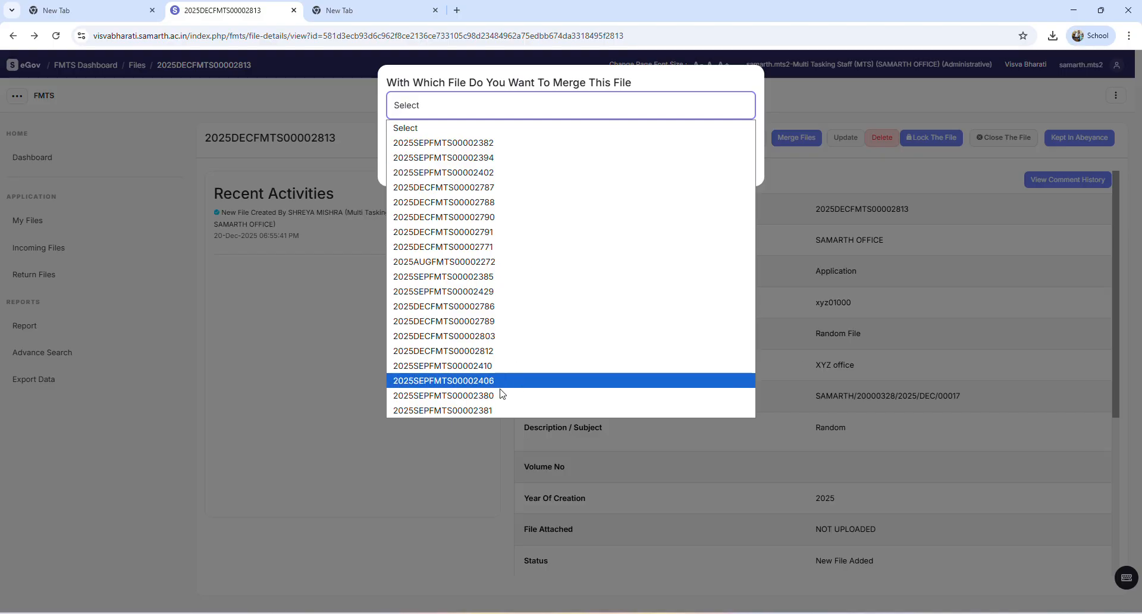
left_click(312, 269)
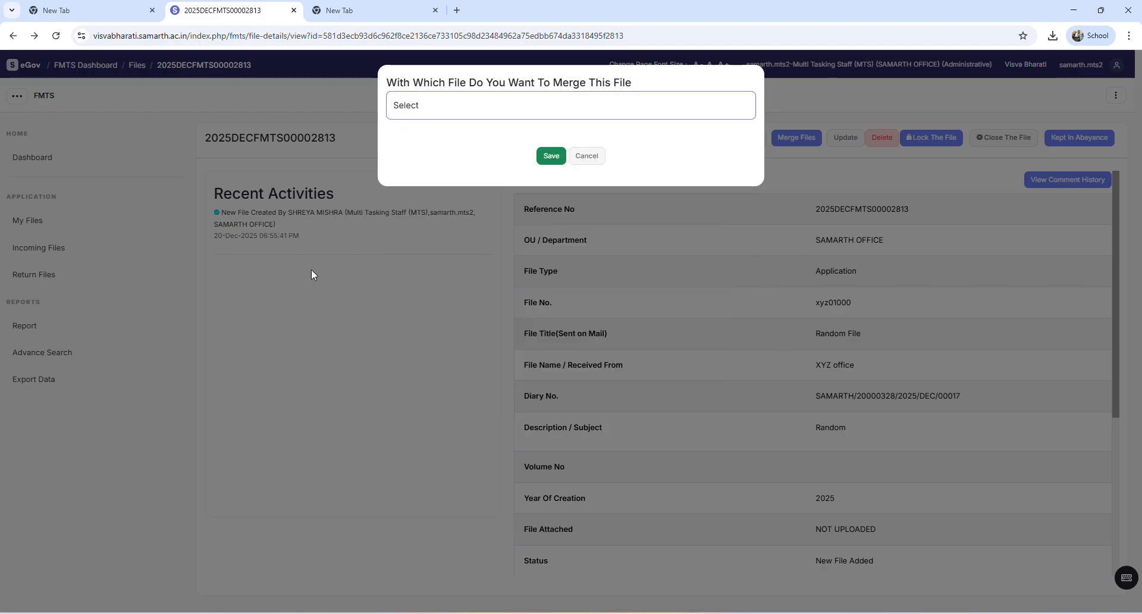
left_click(312, 269)
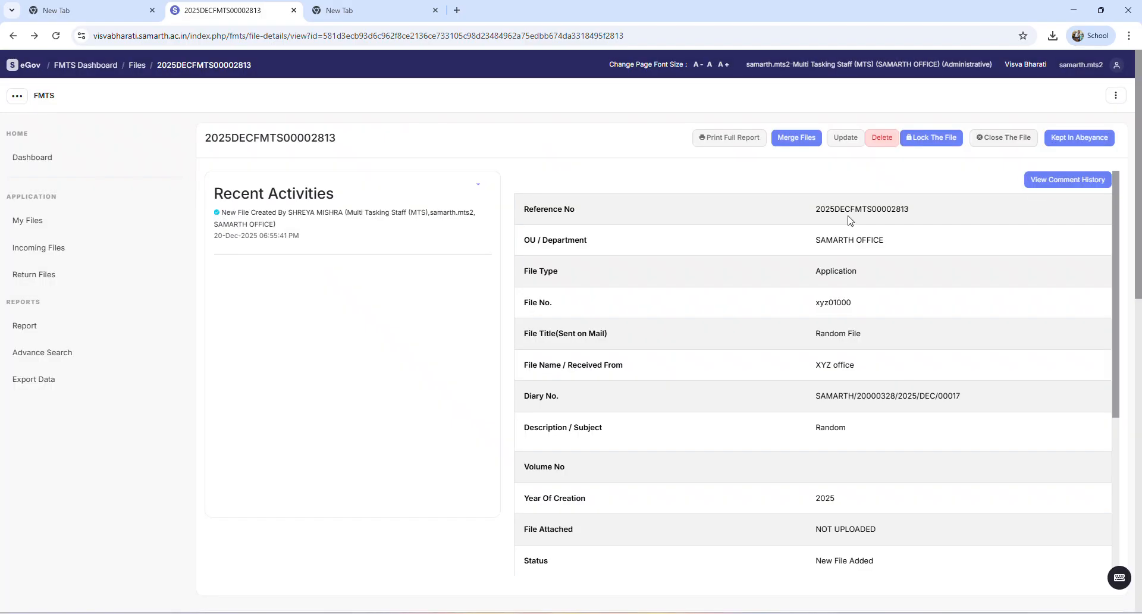
Examine the confirmation choices for closing the file, and cancel without closing it
left_click(955, 146)
left_click(989, 139)
left_click(568, 116)
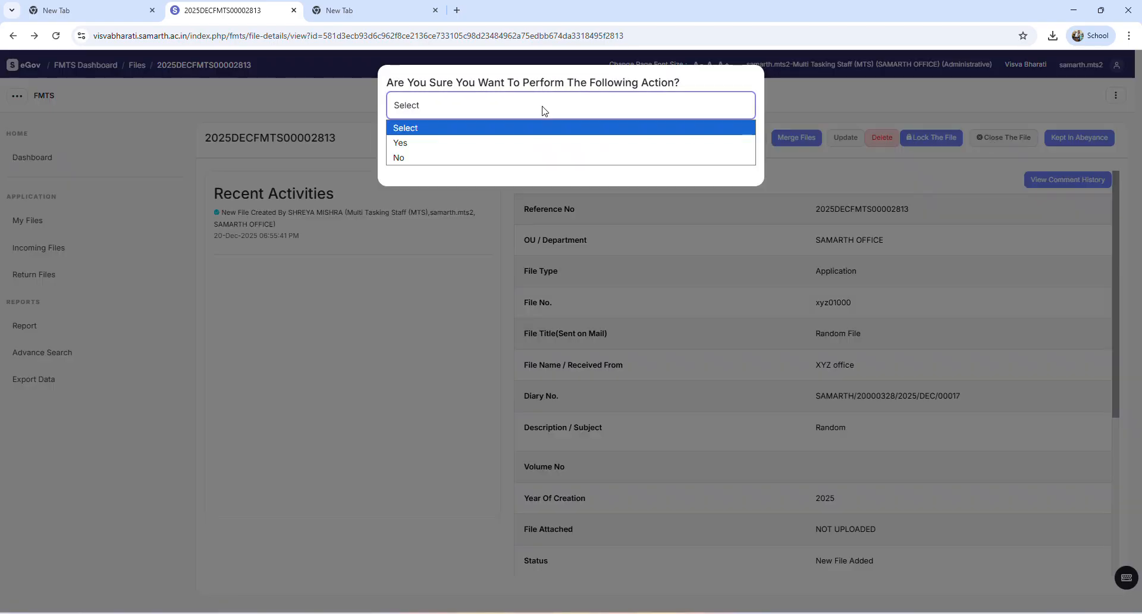
left_click(454, 142)
left_click(595, 158)
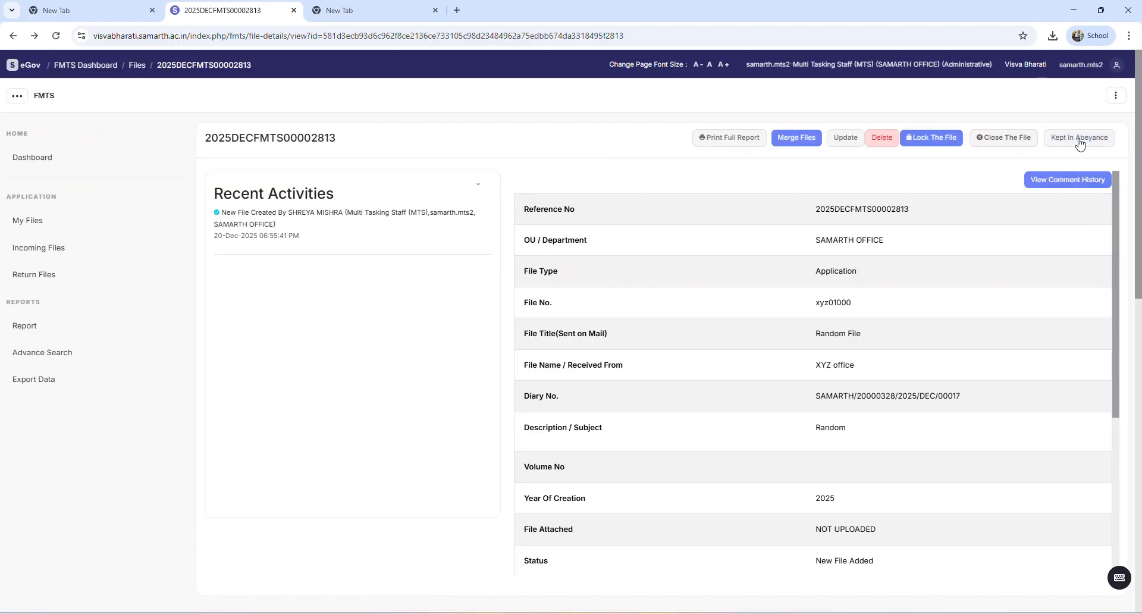
Examine the Add Part File form and its File Type options, and return to the file details without saving
scroll(526, 377, "down", 5)
scroll(400, 393, "down", 6)
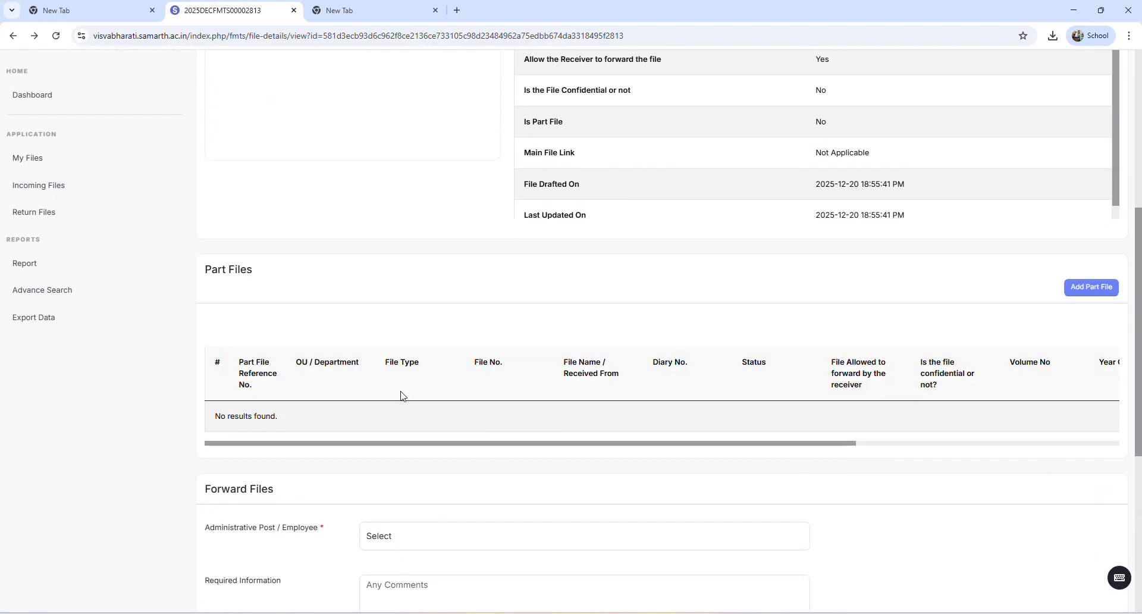
left_click(1080, 290)
left_click(401, 191)
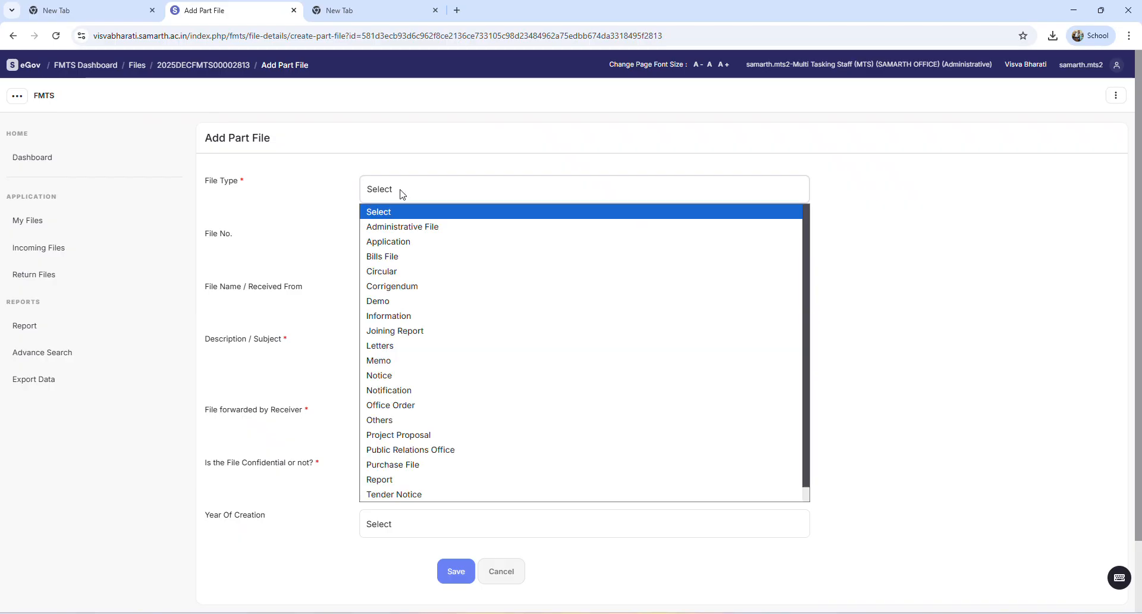
left_click(326, 222)
left_click(401, 196)
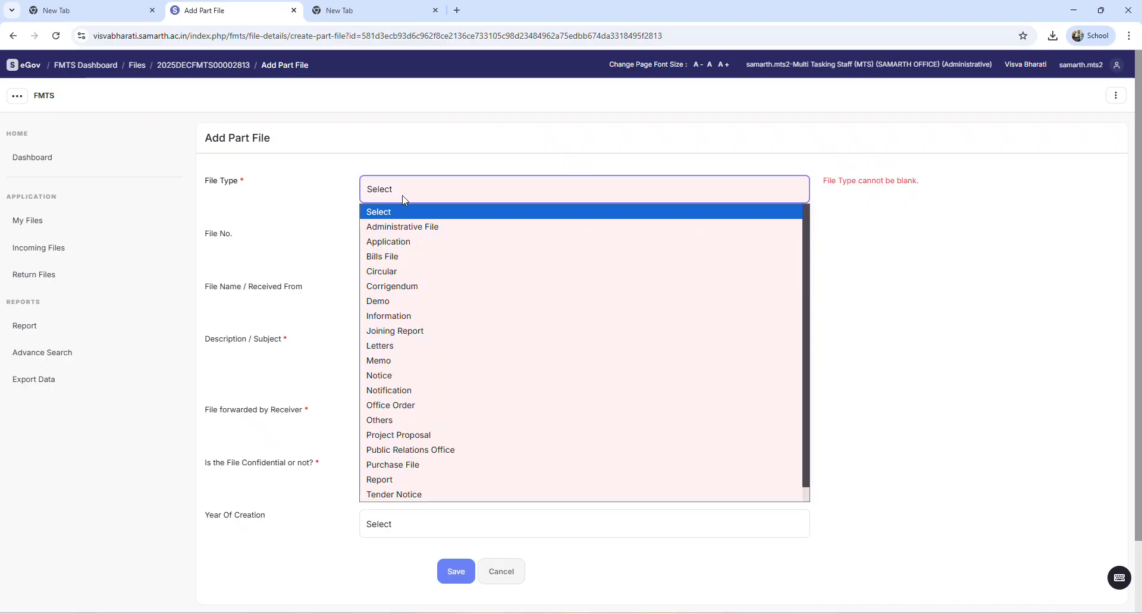
left_click(317, 299)
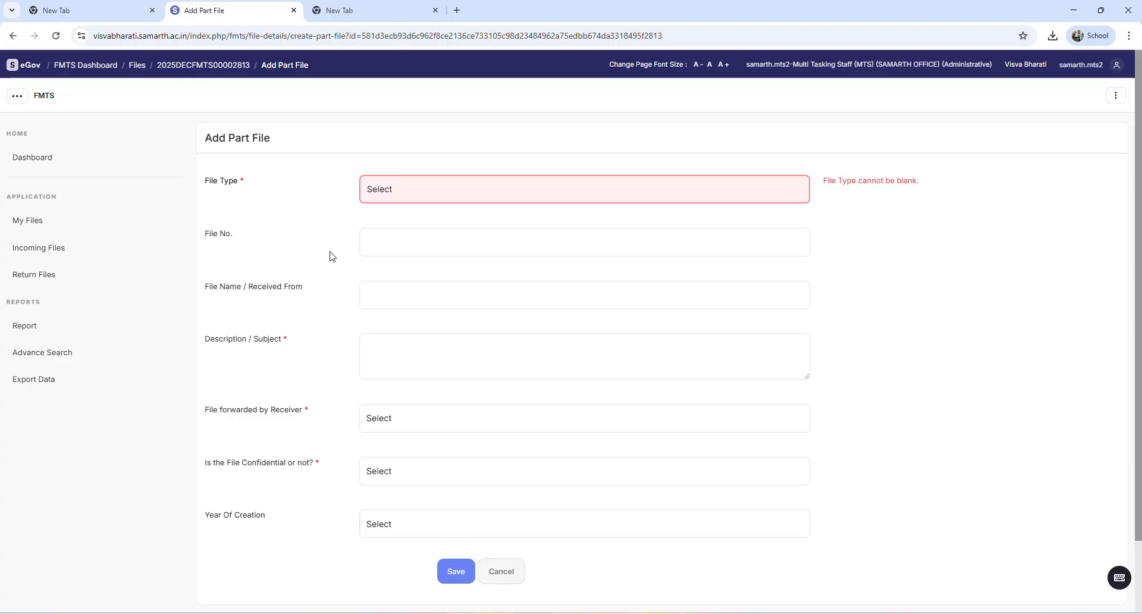
scroll(334, 339, "down", 2)
scroll(339, 343, "up", 2)
left_click(12, 36)
Switch the Forward Files recipient type between Administrative and Employee to compare their recipient fields
scroll(196, 372, "down", 5)
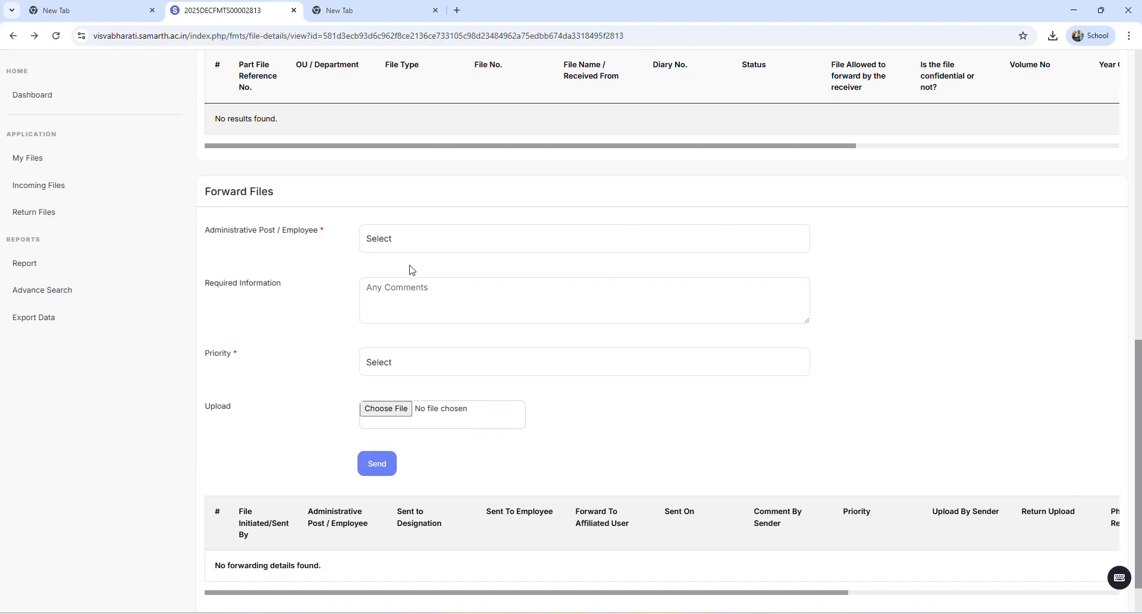
left_click(423, 244)
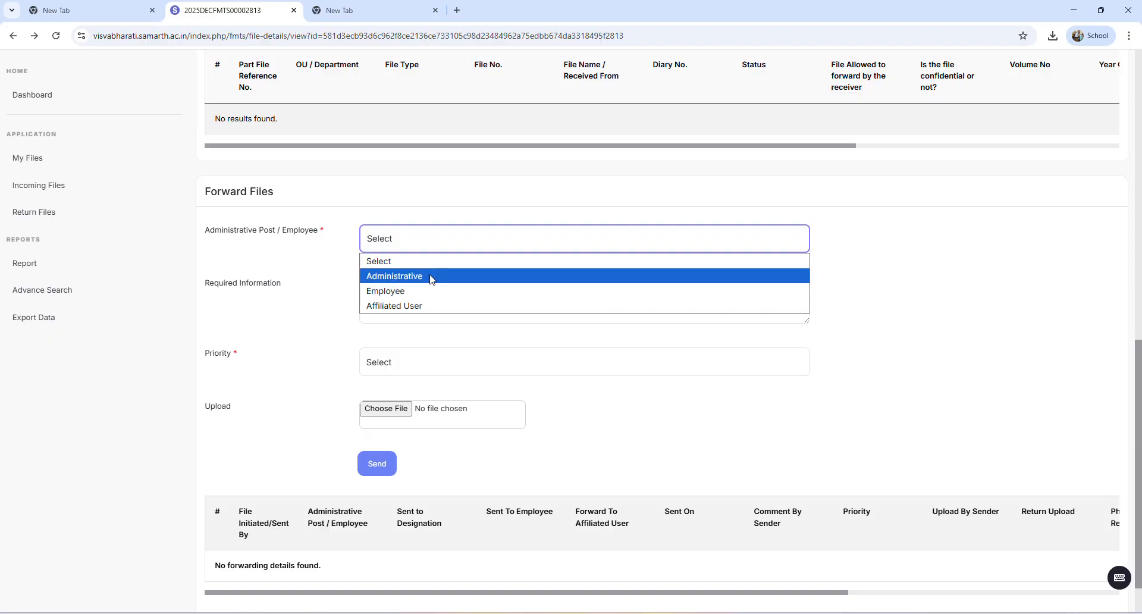
left_click(433, 277)
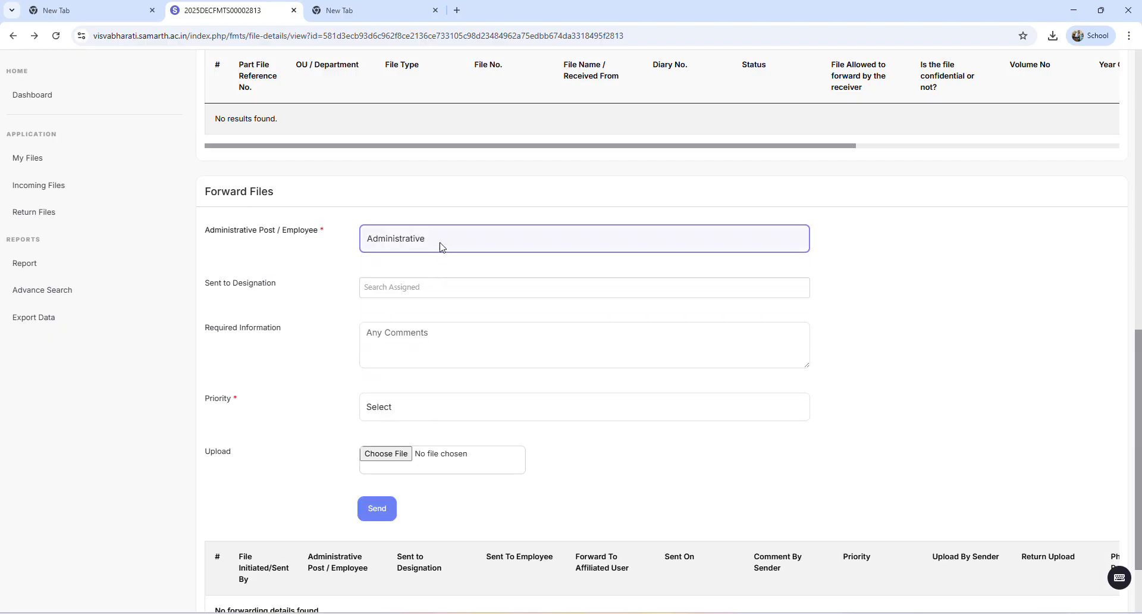
left_click(441, 245)
left_click(409, 291)
left_click(459, 242)
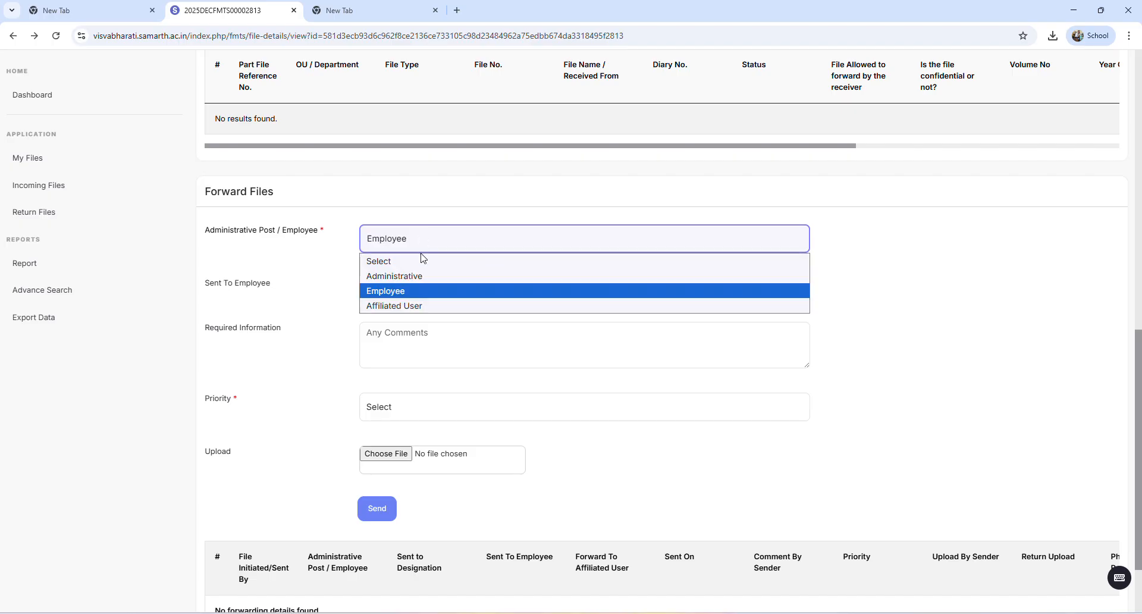
left_click(420, 275)
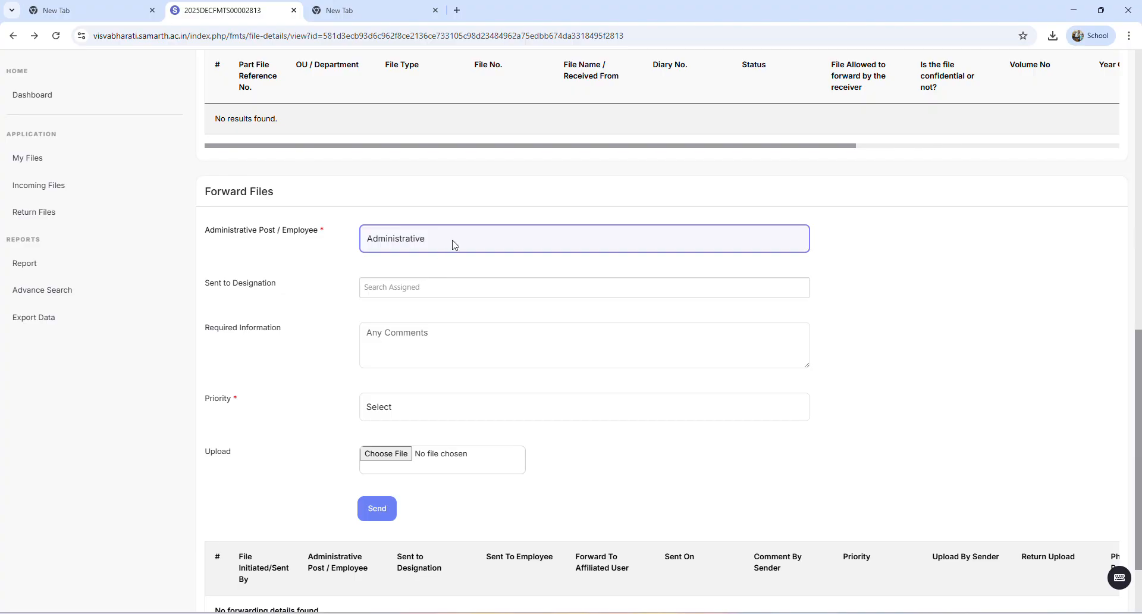
left_click(414, 247)
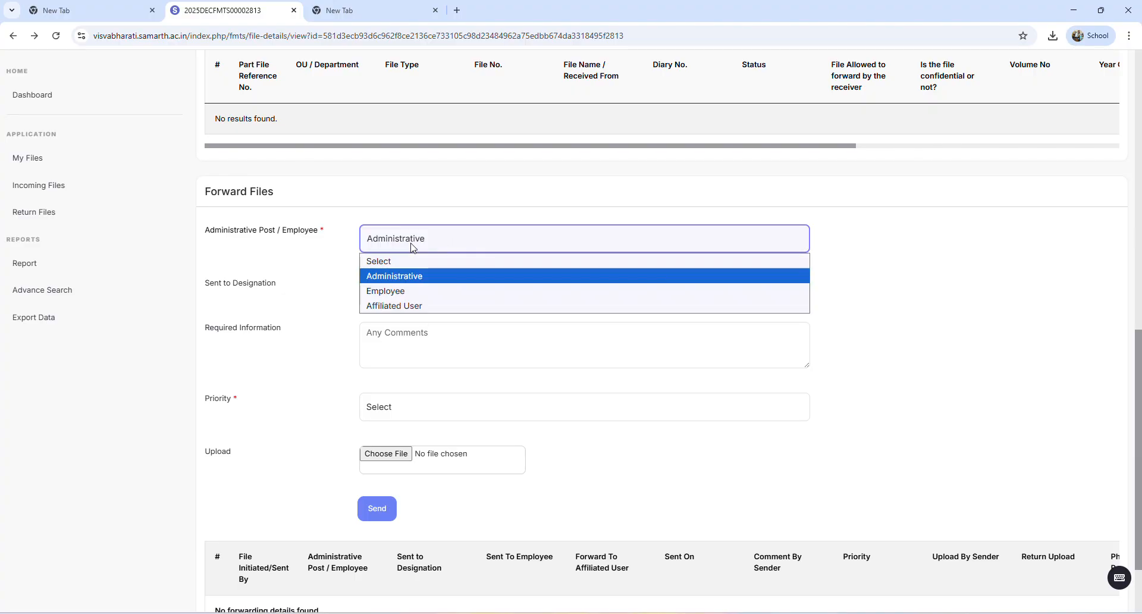
left_click(413, 246)
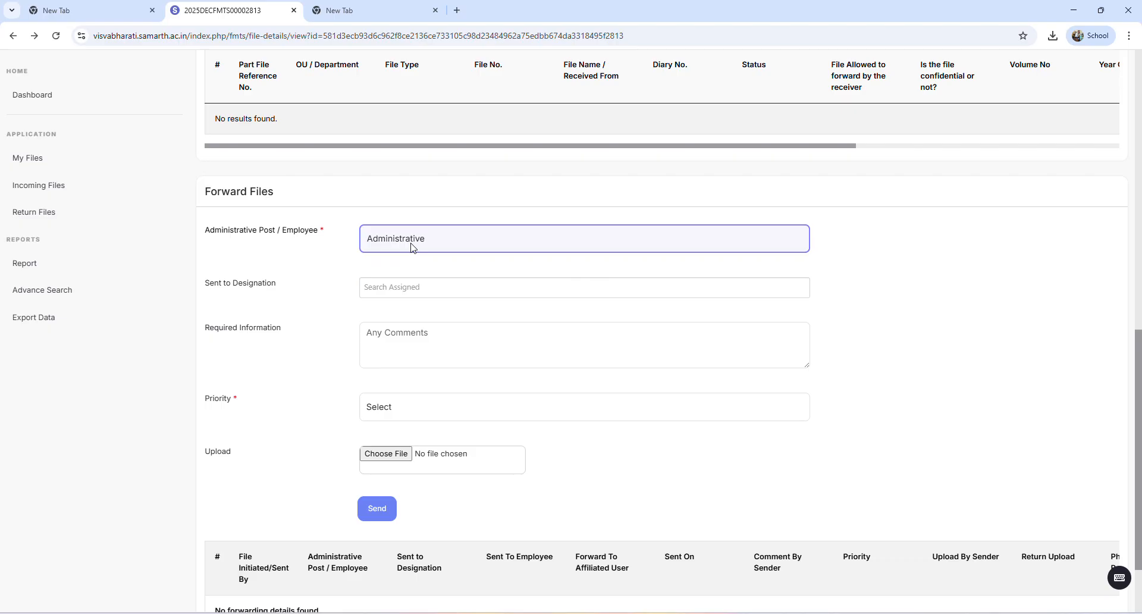
left_click(424, 238)
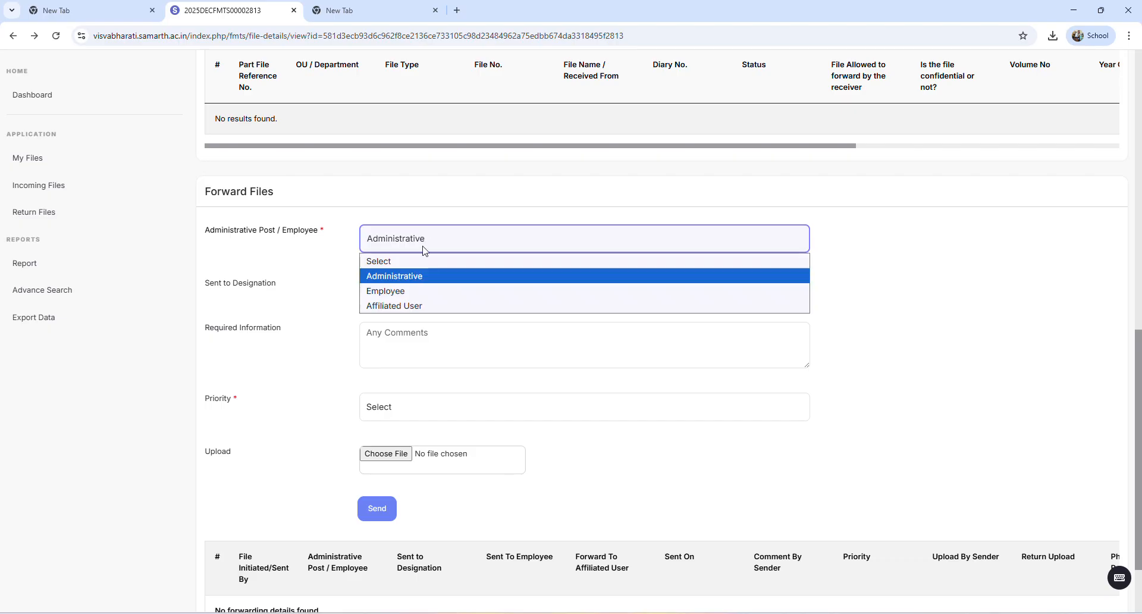
left_click(420, 291)
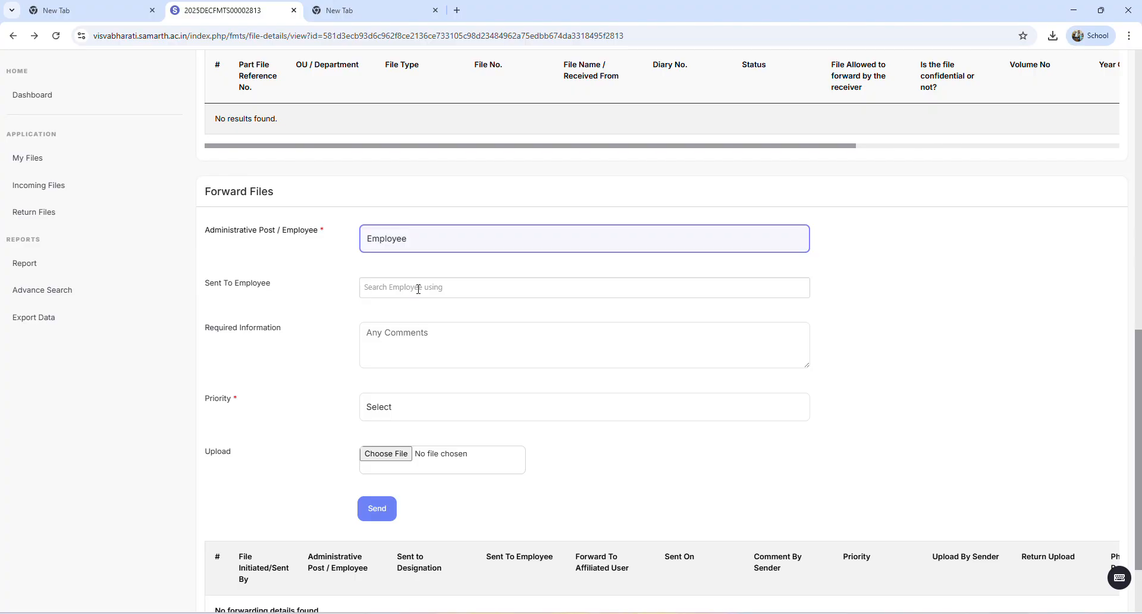
left_click(419, 248)
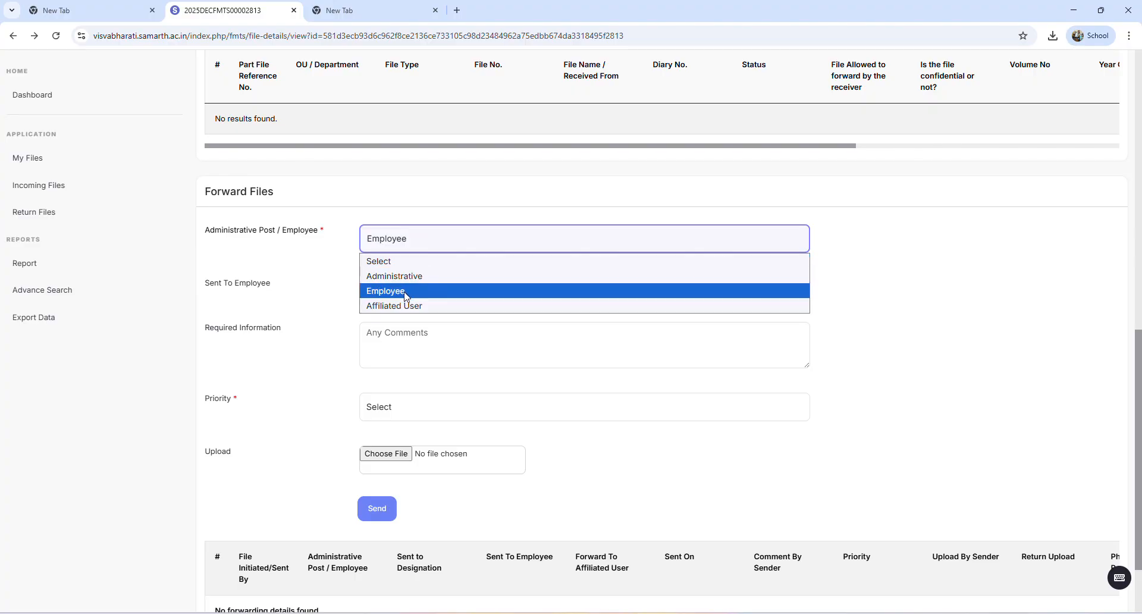
left_click(407, 297)
Set the forwarding recipient type to Administrative and assign the Samarth_Associate of SAMARTH OFFICE as Sent to Designation
left_click(418, 258)
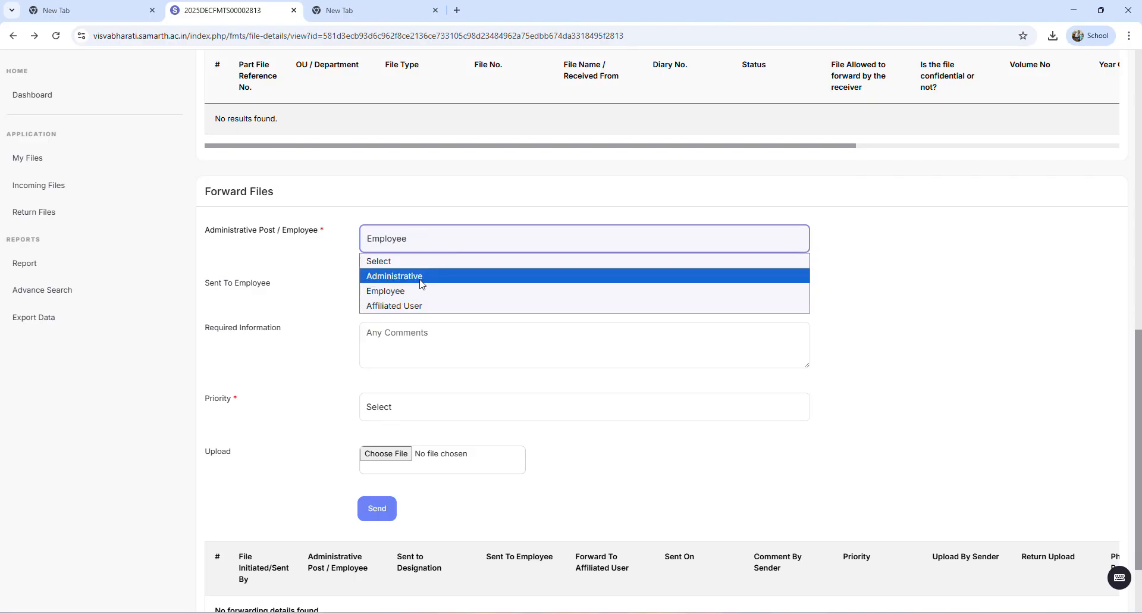
left_click(420, 280)
left_click(421, 288)
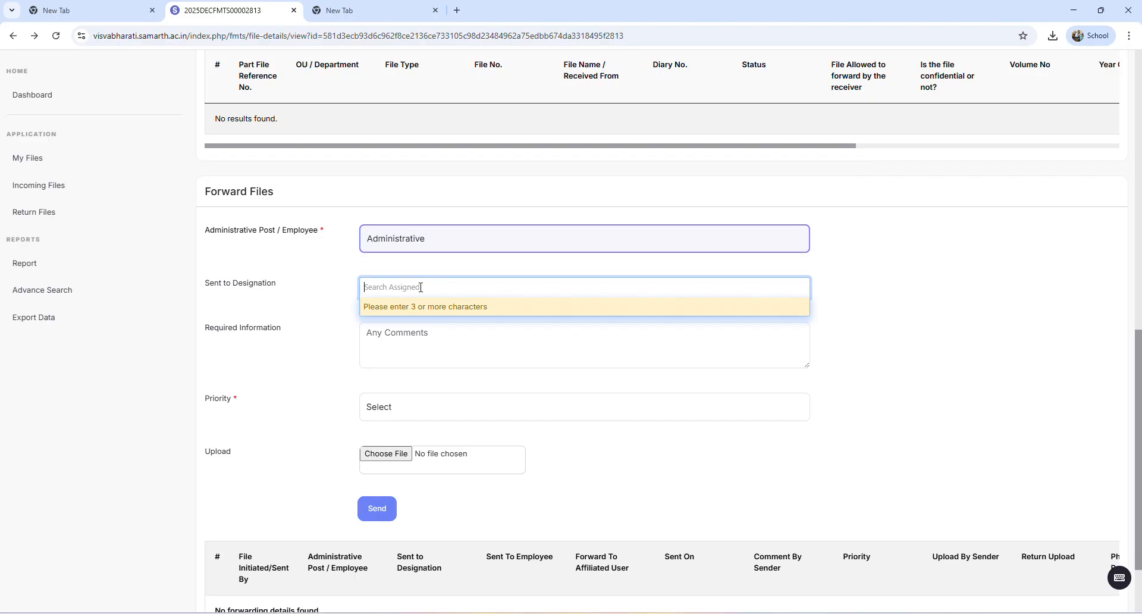
type("raj")
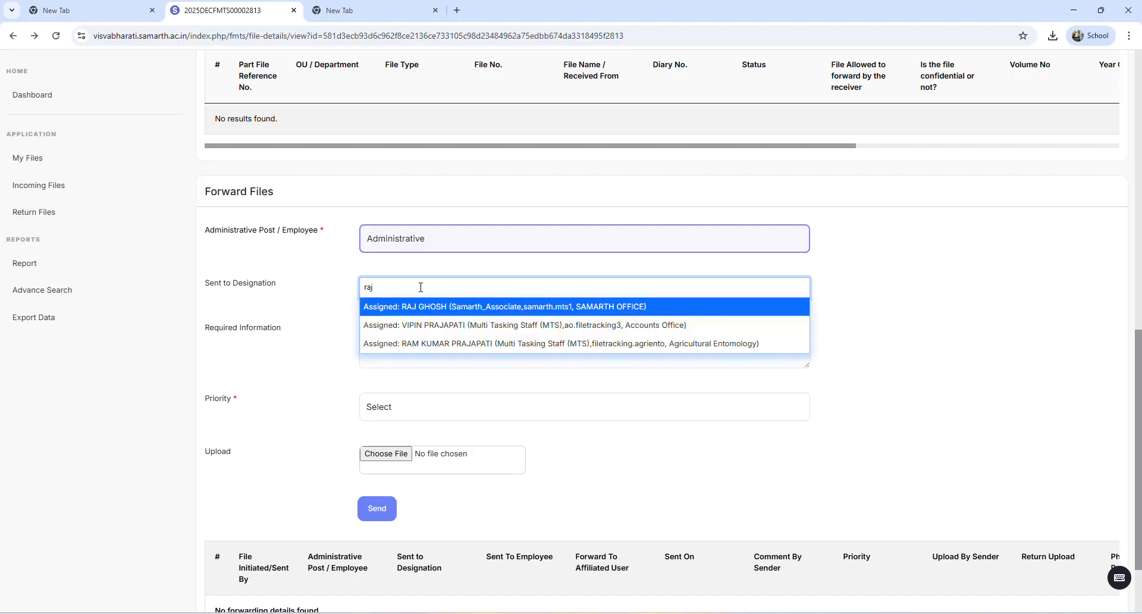
left_click(438, 308)
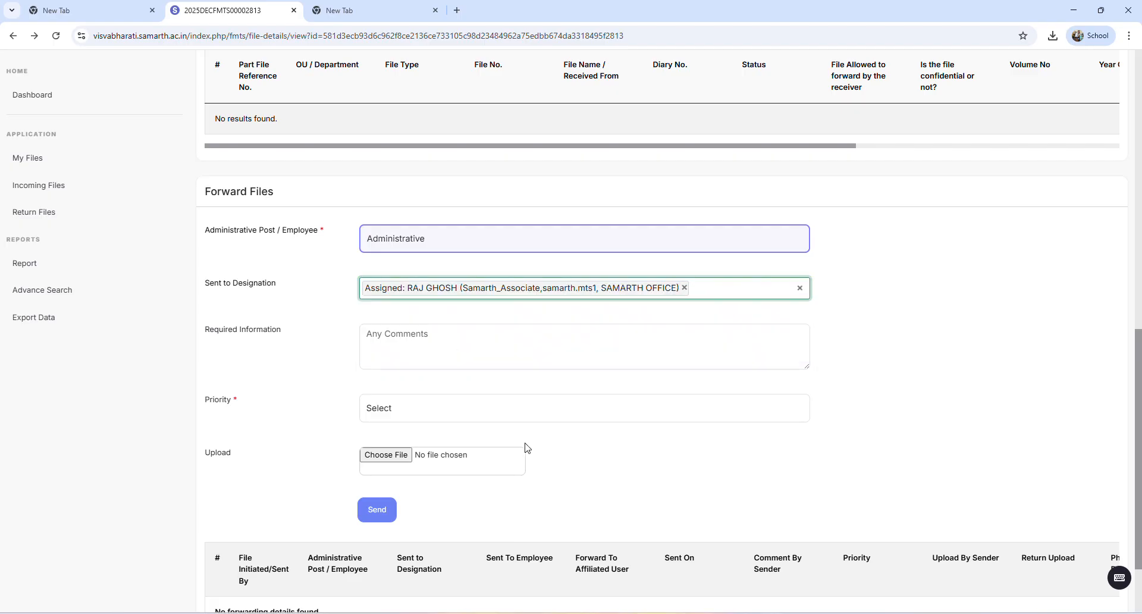
Enter "Action needed" as the Required Information and set the forwarding Priority to Medium
left_click(415, 338)
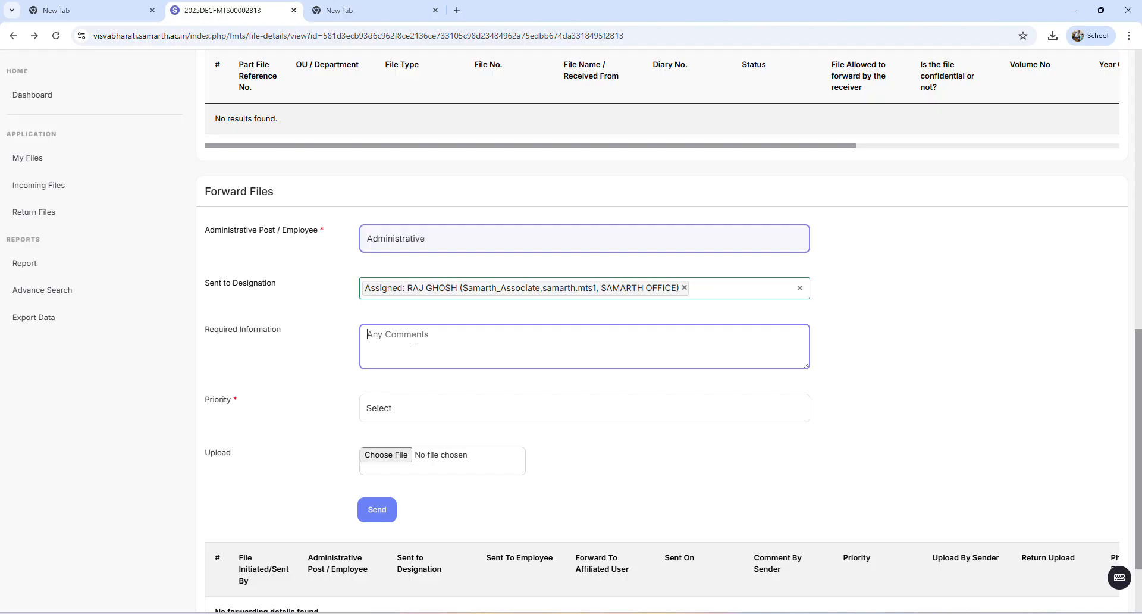
type("Action needed")
left_click(394, 411)
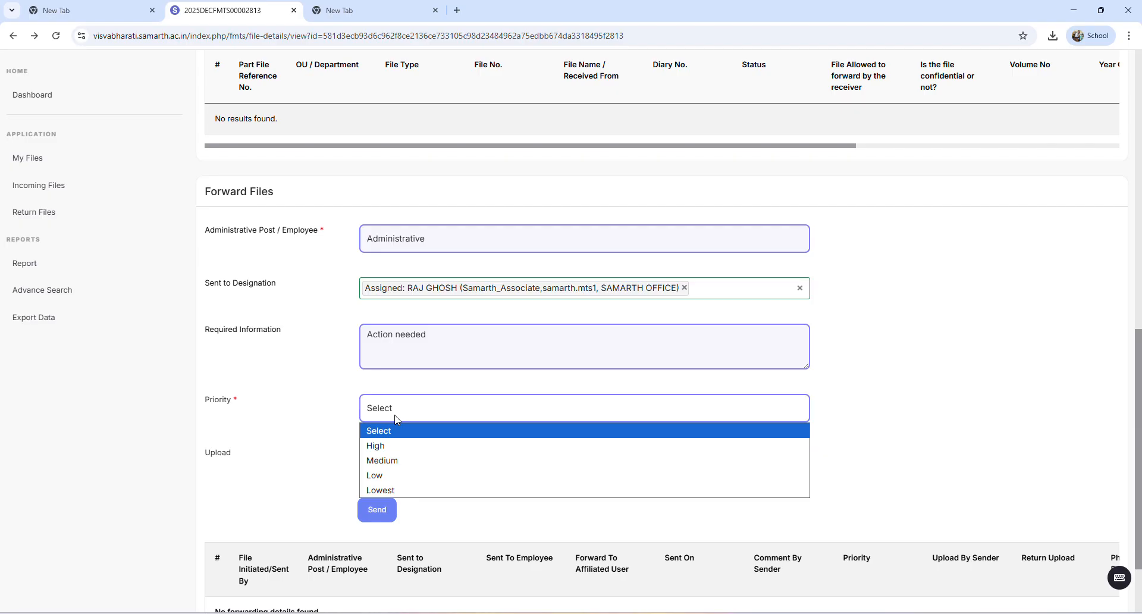
left_click(396, 465)
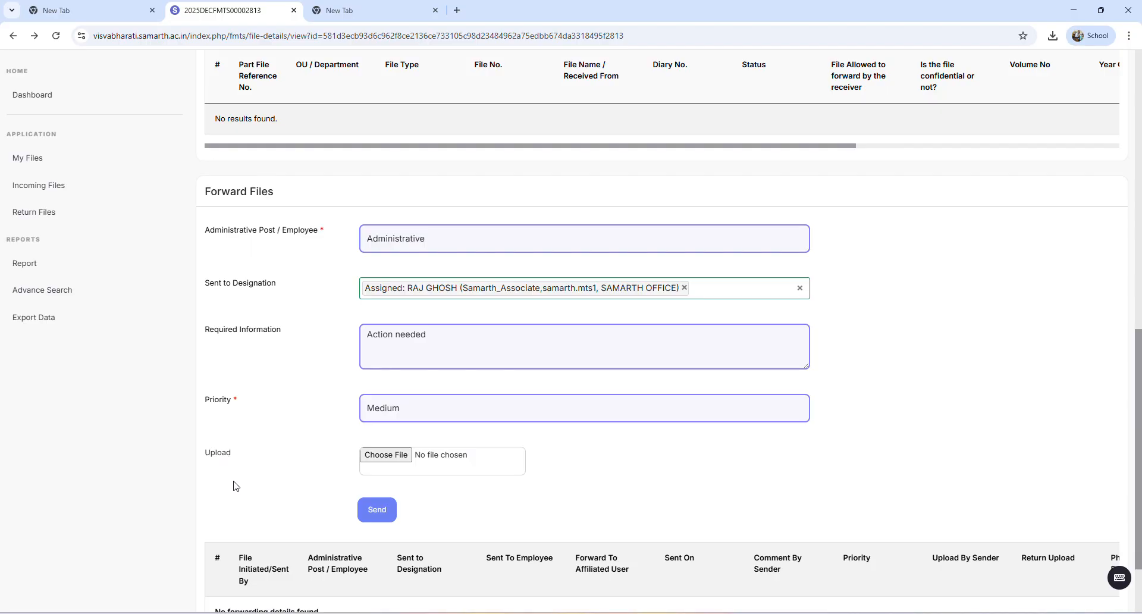
Forward the file to the assigned recipient without uploading an attachment
scroll(236, 485, "up", 11)
scroll(259, 399, "down", 11)
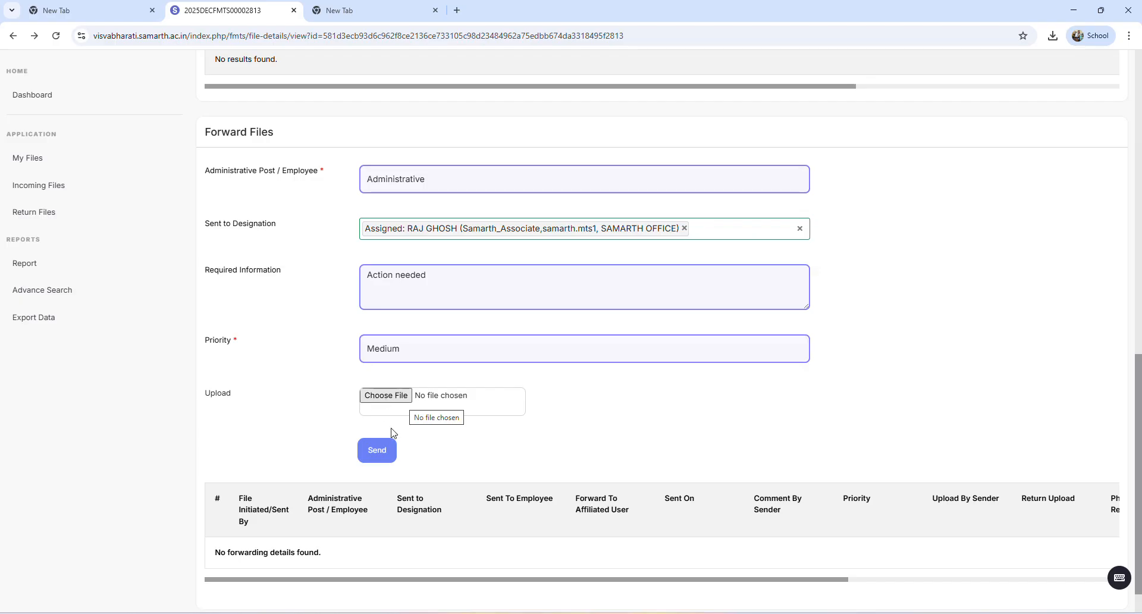
left_click(388, 458)
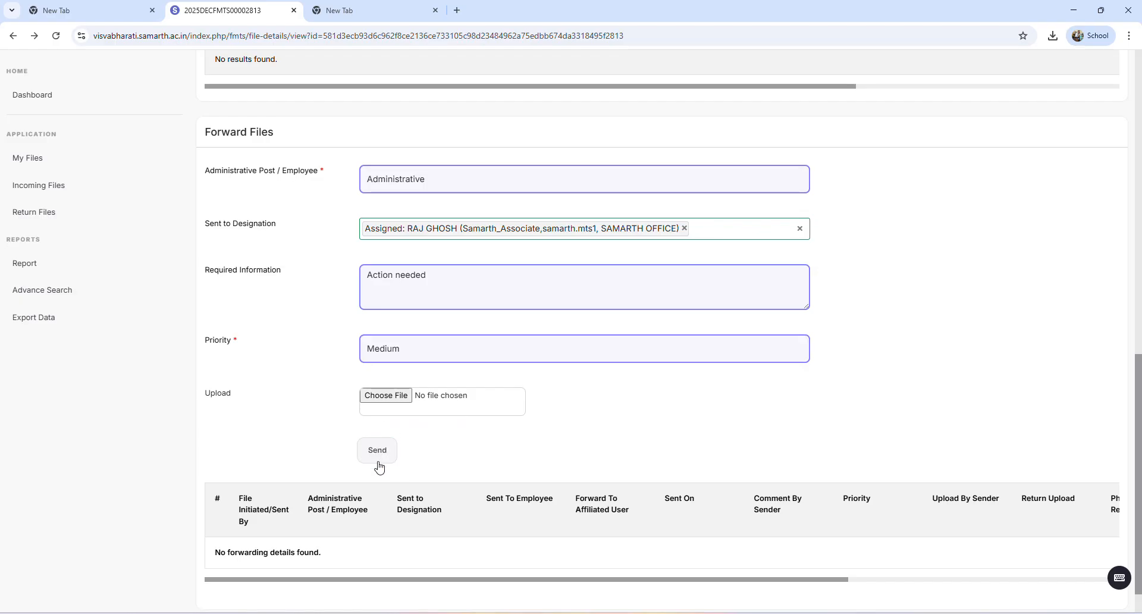
left_click(388, 458)
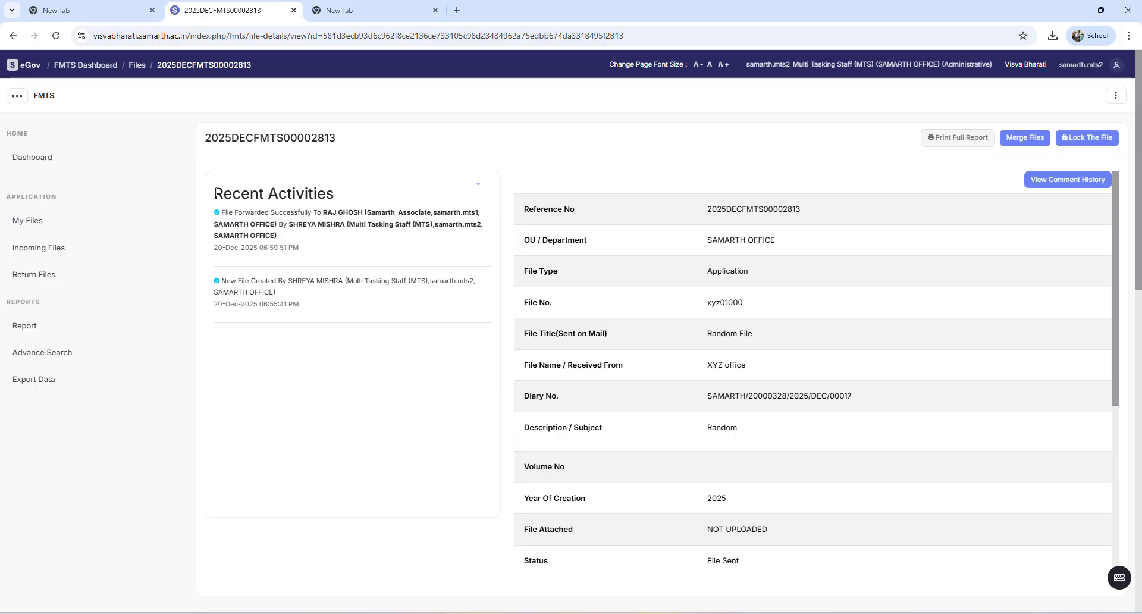
Review the forwarding and creation entries under Recent Activities, and view the Incoming Files list
left_click_drag(234, 212, 369, 257)
left_click(369, 257)
left_click_drag(222, 275, 365, 307)
left_click(365, 307)
left_click(37, 251)
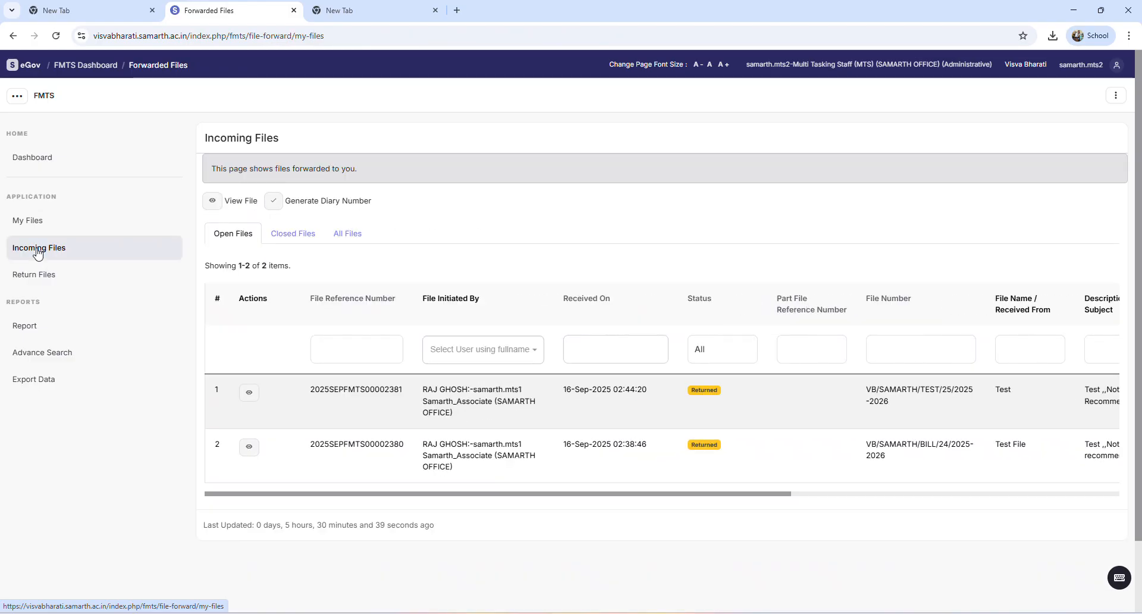